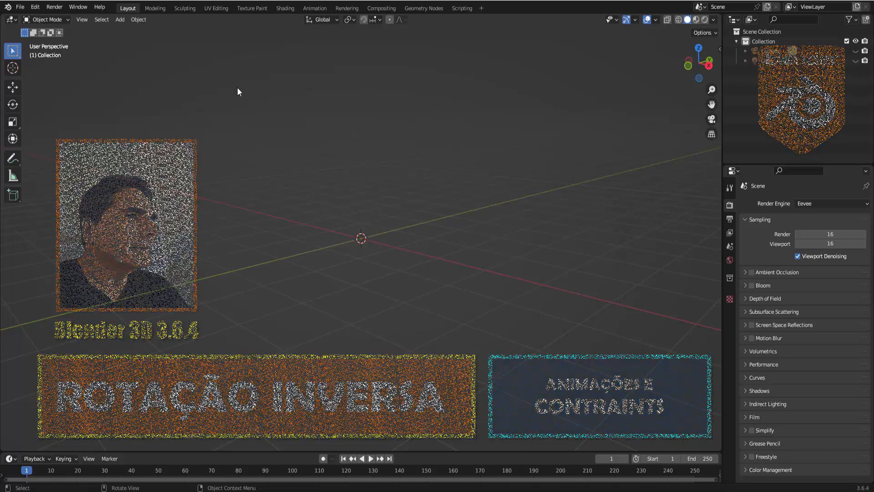
- Add a cylinder mesh at the world origin and set its depth to 0.21 m
{"action": "left_click", "coordinate": [120, 20]}
{"action": "mouse_move", "coordinate": [131, 33]}
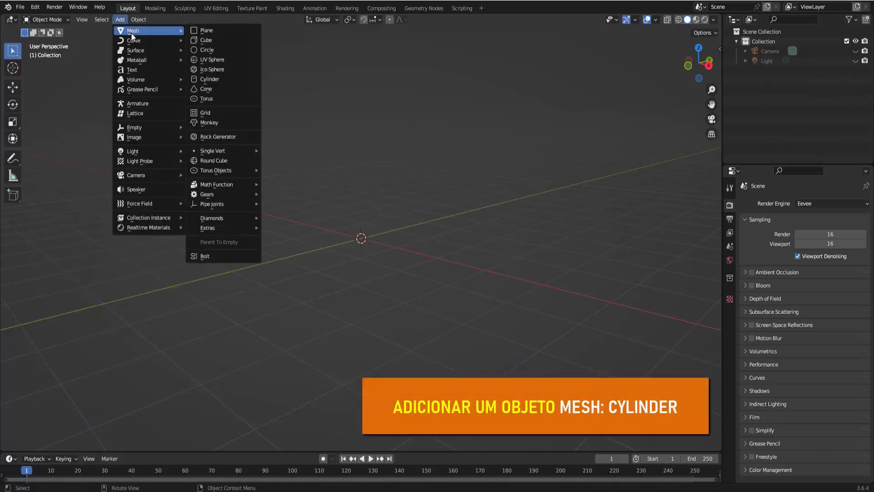
{"action": "left_click", "coordinate": [210, 79]}
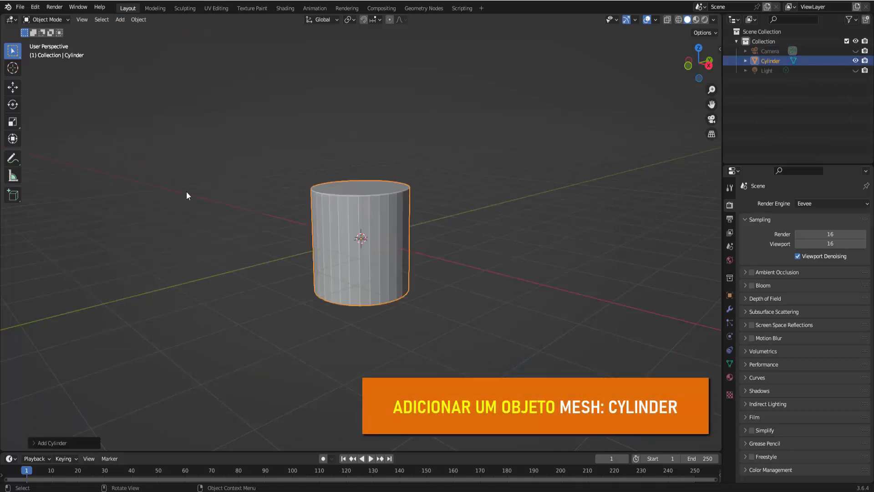
{"action": "left_click", "coordinate": [35, 442]}
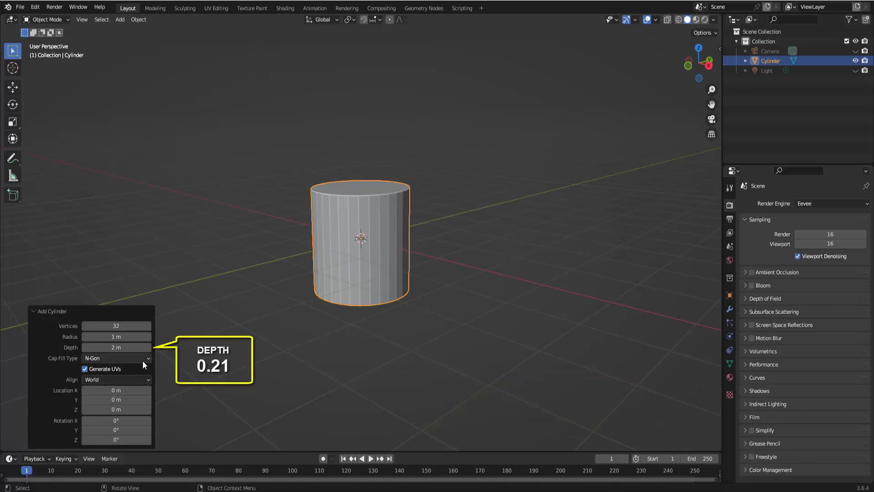
{"action": "left_click_drag", "start_coordinate": [126, 348], "coordinate": [482, 226]}
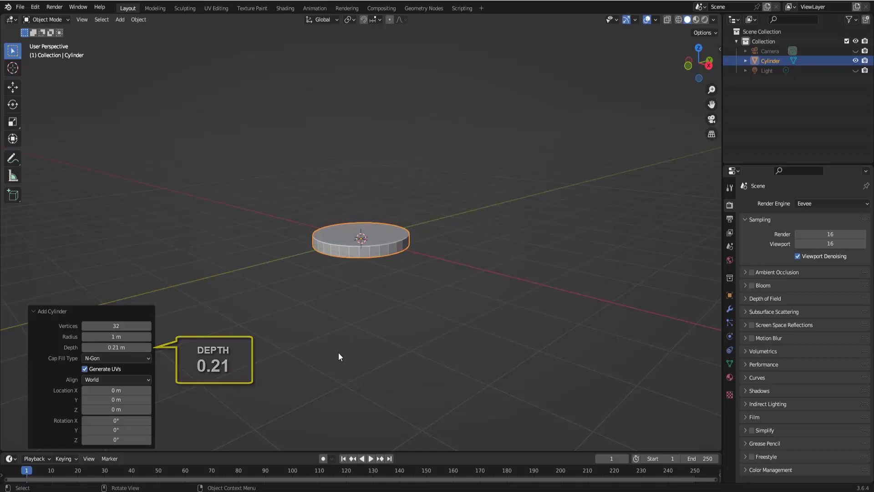
{"action": "scroll", "coordinate": [547, 181], "scroll_direction": "up", "scroll_amount": 4}
{"action": "scroll", "coordinate": [547, 182], "scroll_direction": "up", "scroll_amount": 2}
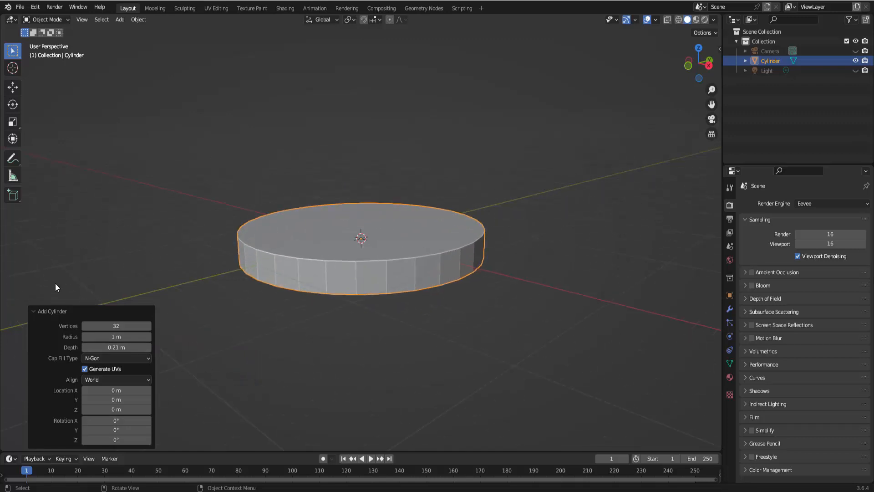
{"action": "left_click", "coordinate": [37, 307]}
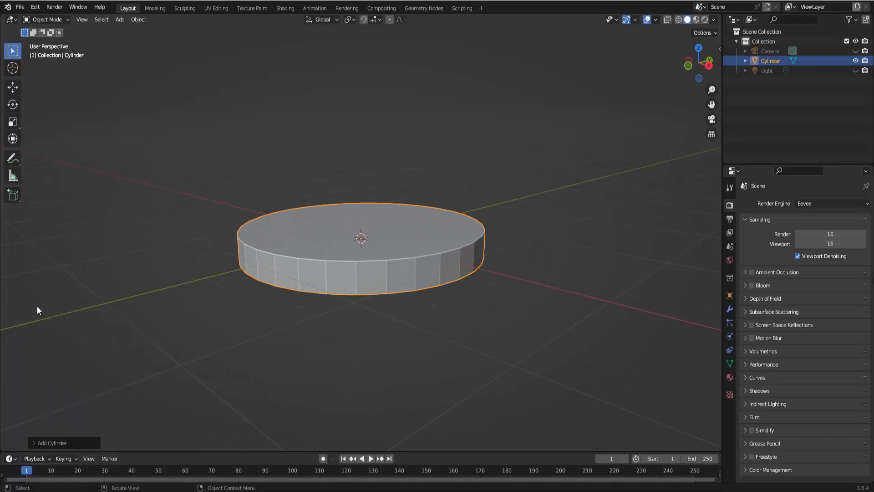
- Enter Edit Mode with face selection and select only the cylinder's top and bottom cap faces
{"action": "left_click", "coordinate": [48, 20]}
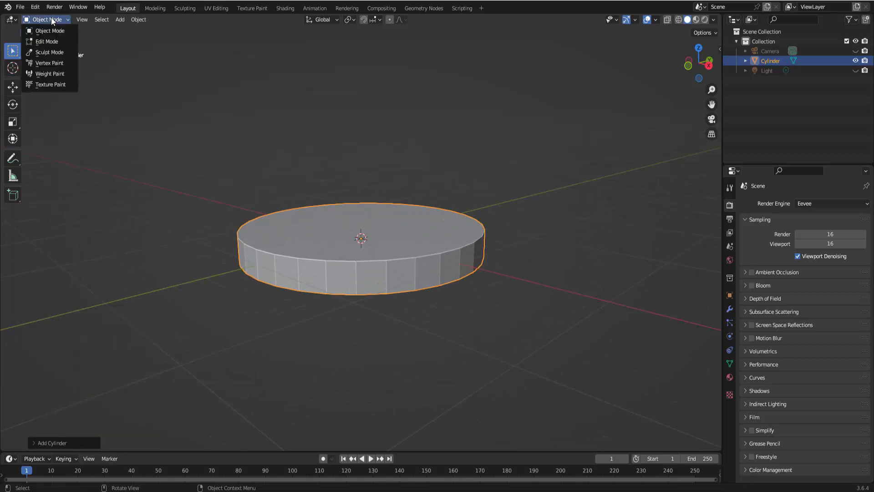
{"action": "left_click", "coordinate": [46, 41]}
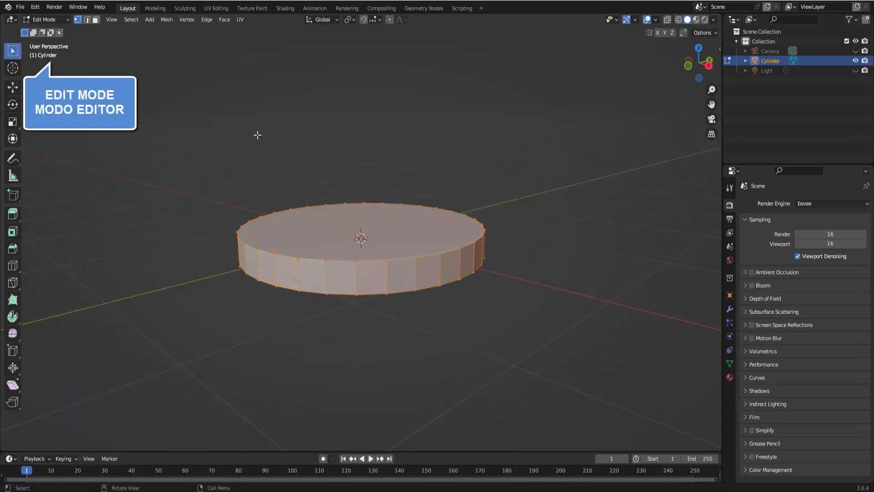
{"action": "left_click", "coordinate": [96, 20]}
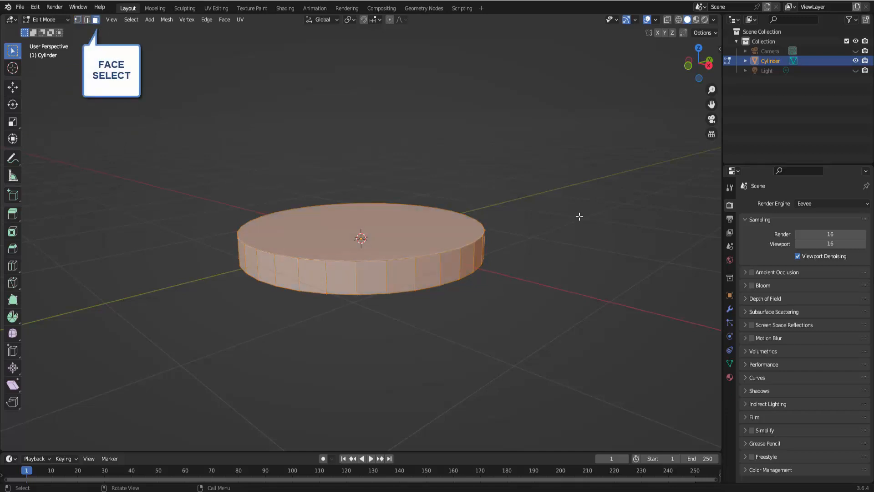
{"action": "left_click", "coordinate": [556, 210]}
{"action": "middle_click_drag", "start_coordinate": [555, 209], "coordinate": [549, 223]}
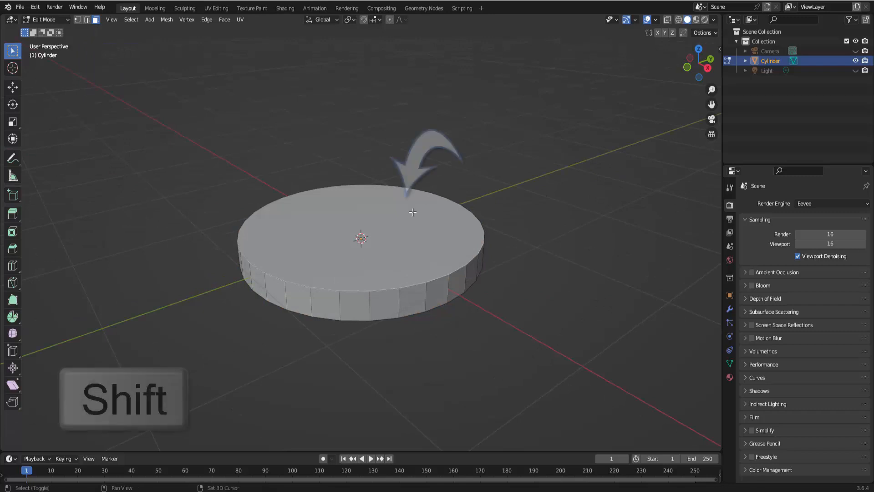
{"action": "left_click", "coordinate": [460, 230], "text": "shift"}
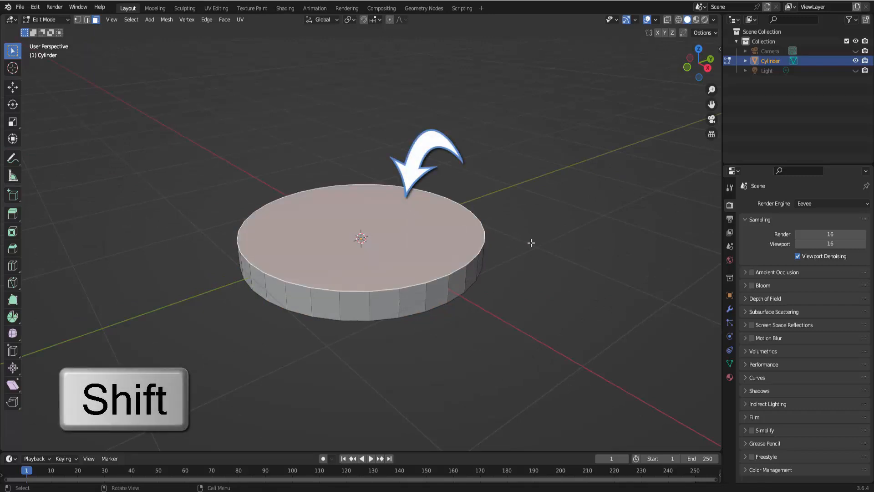
{"action": "middle_click_drag", "start_coordinate": [531, 242], "coordinate": [511, 166]}
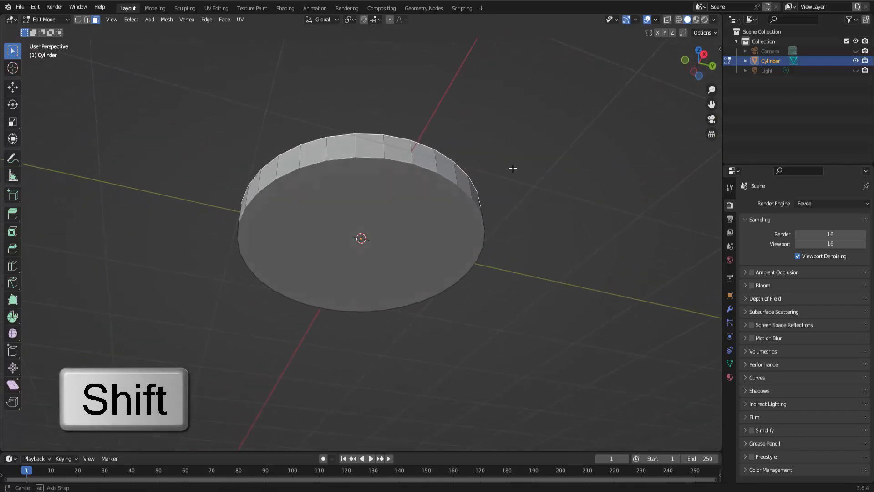
{"action": "left_click", "coordinate": [435, 214], "text": "shift"}
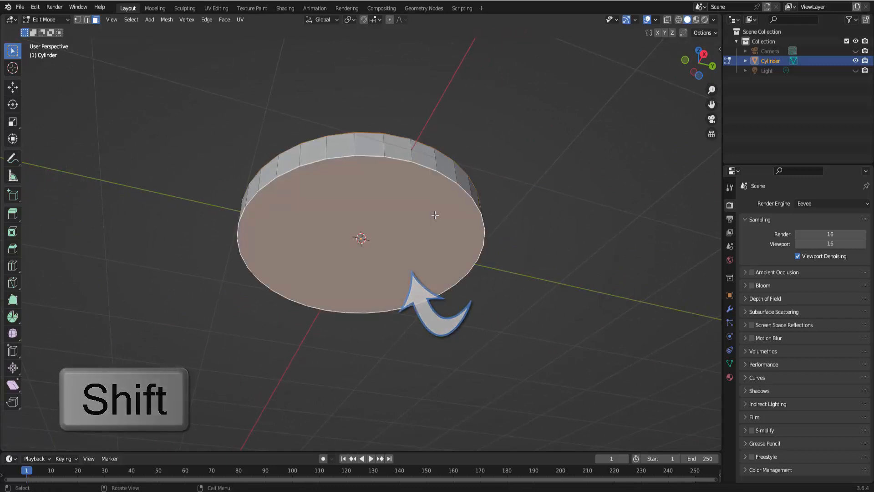
{"action": "middle_click_drag", "start_coordinate": [546, 189], "coordinate": [525, 287]}
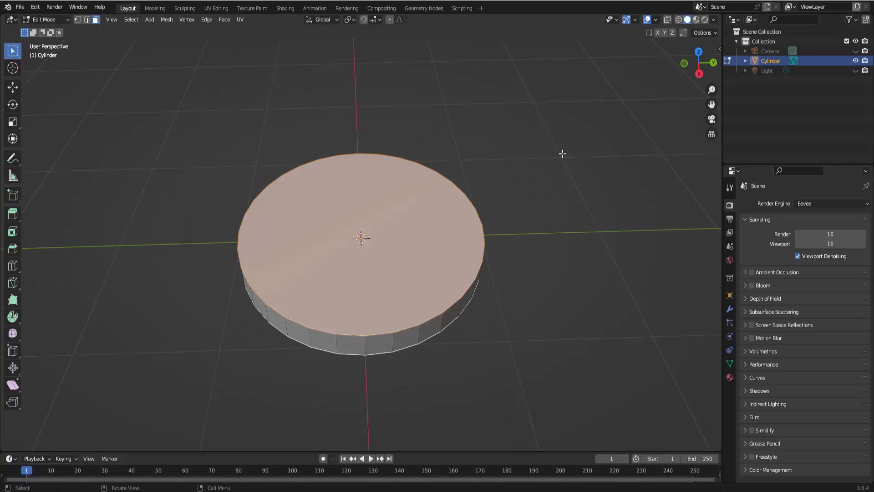
- Inset the two selected cap faces in individual mode by about 0.37 m
{"action": "key", "text": "i"}
{"action": "key", "text": "i"}
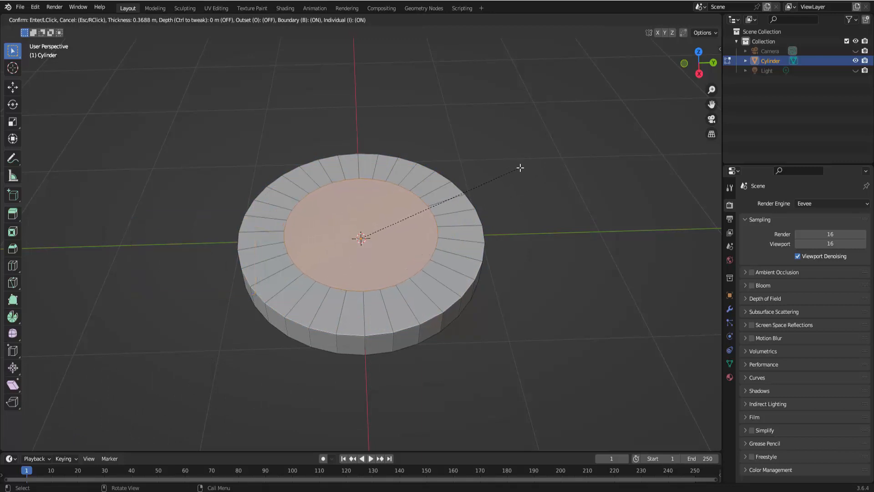
{"action": "left_click", "coordinate": [520, 168]}
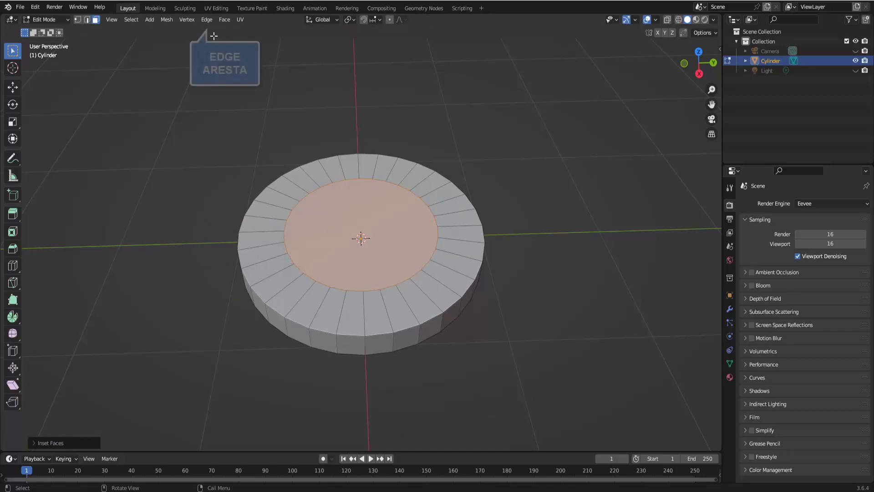
- Cut a through hole between the two inset caps with Bridge Edge Loops and clear the selection
{"action": "left_click", "coordinate": [209, 21]}
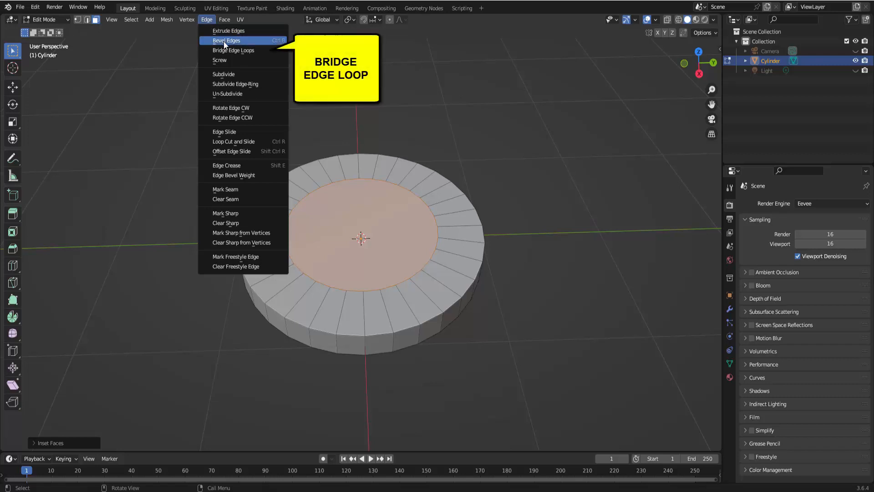
{"action": "left_click", "coordinate": [253, 50]}
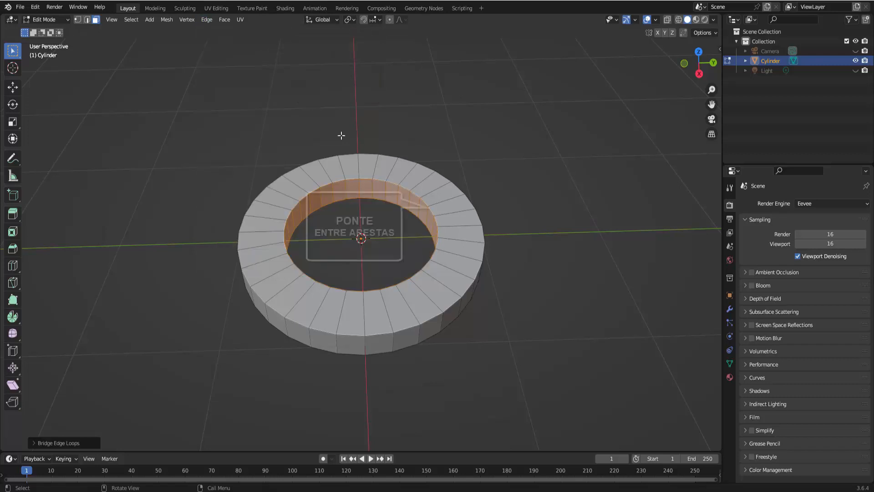
{"action": "scroll", "coordinate": [550, 261], "scroll_direction": "up", "scroll_amount": 1}
{"action": "middle_click_drag", "start_coordinate": [549, 262], "coordinate": [545, 180]}
{"action": "left_click", "coordinate": [544, 180]}
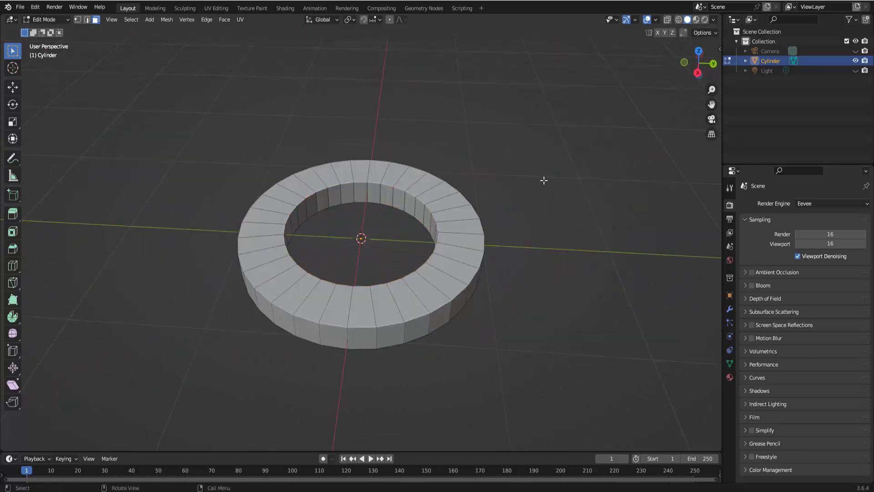
- Select the ring's whole top face loop and inset its faces individually by about 0.033 m
{"action": "left_click", "coordinate": [454, 207], "text": "alt"}
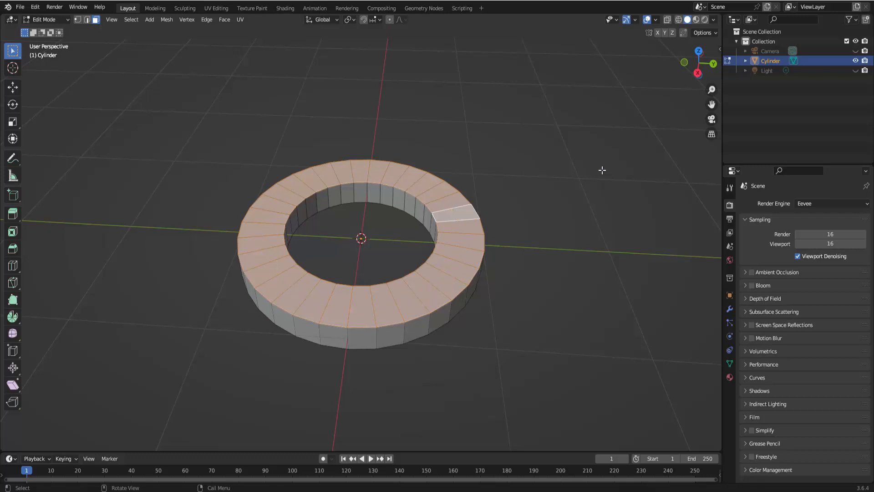
{"action": "key", "text": "i"}
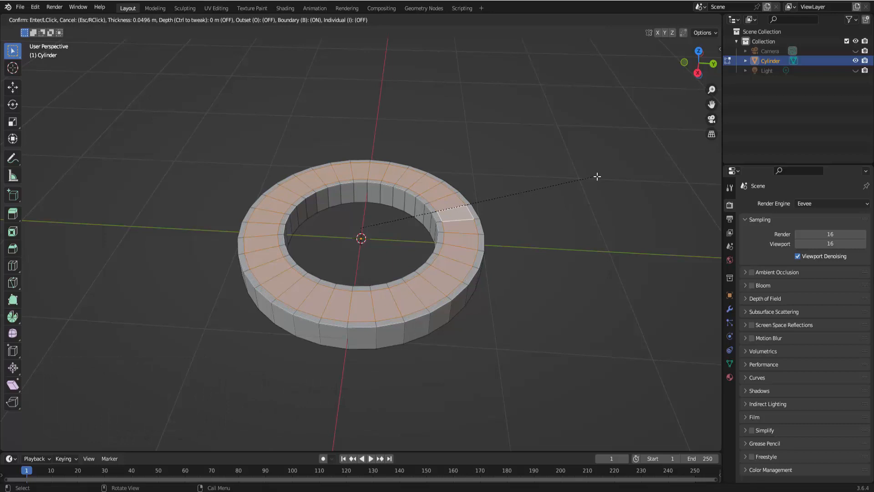
{"action": "key", "text": "i"}
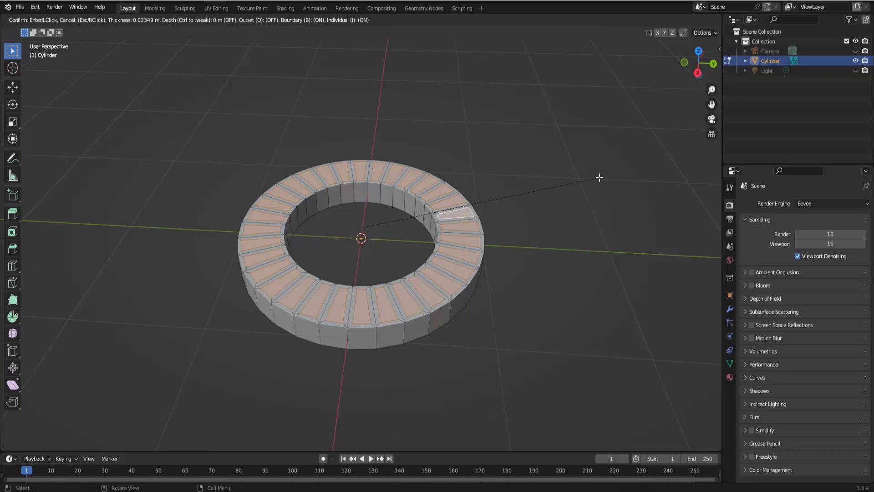
{"action": "left_click", "coordinate": [600, 177]}
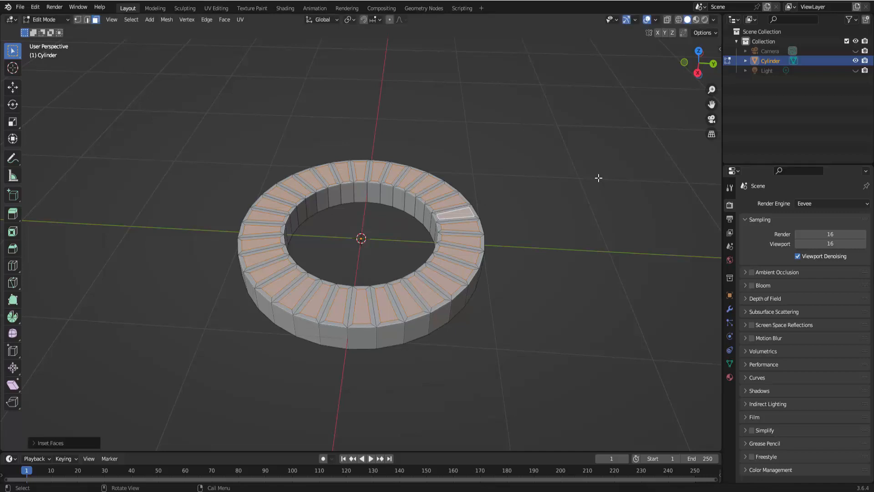
- Extrude the inset top faces along their normals, raising them about 0.05 m
{"action": "key", "text": "alt+e"}
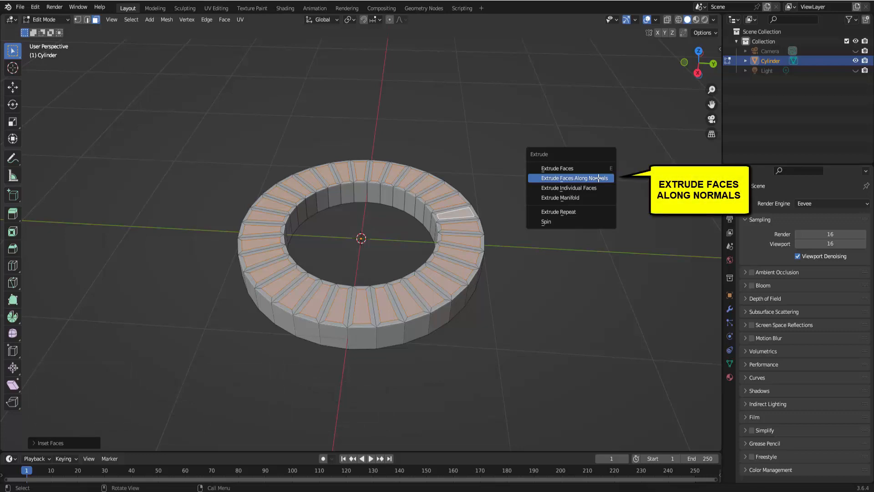
{"action": "left_click", "coordinate": [599, 177]}
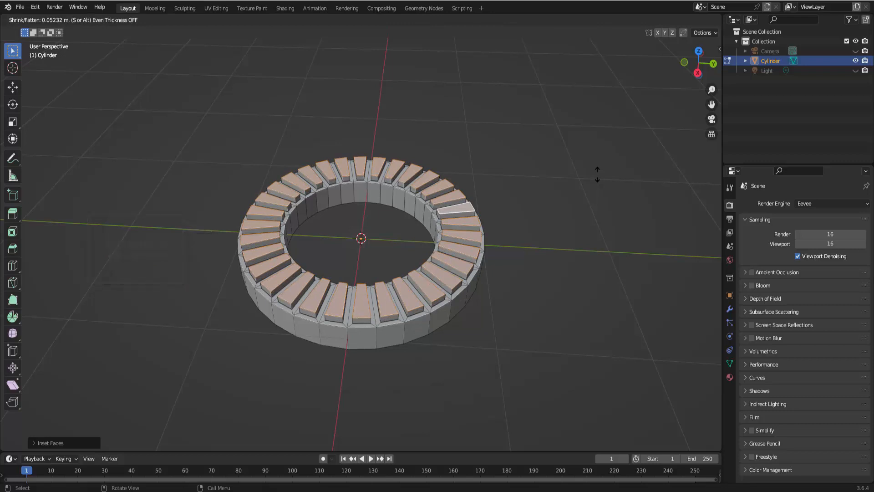
{"action": "left_click", "coordinate": [597, 174]}
- Inset the tops of the raised blocks individually, leaving a narrow rim around each
{"action": "middle_click_drag", "start_coordinate": [597, 174], "coordinate": [593, 172]}
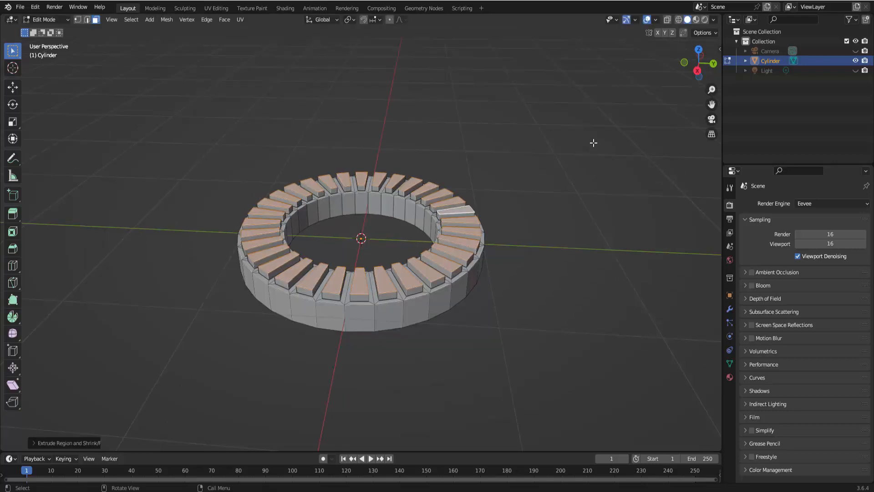
{"action": "key", "text": "i"}
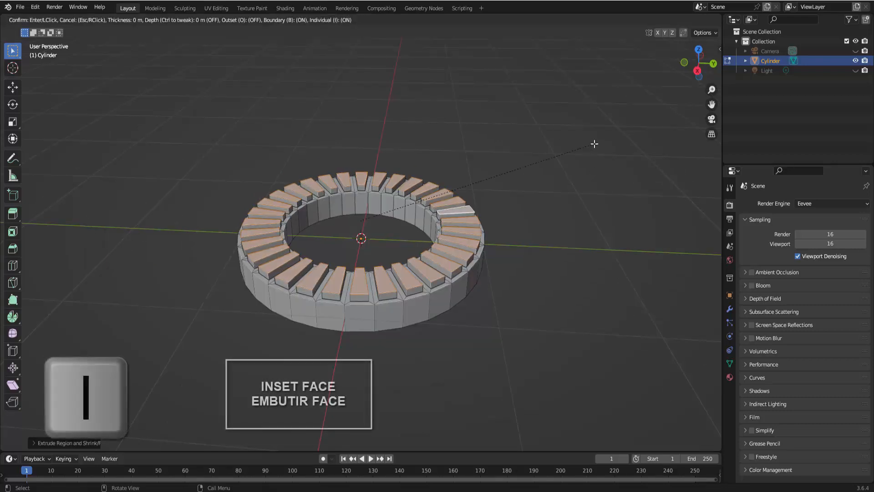
{"action": "key", "text": "i"}
{"action": "left_click", "coordinate": [591, 148]}
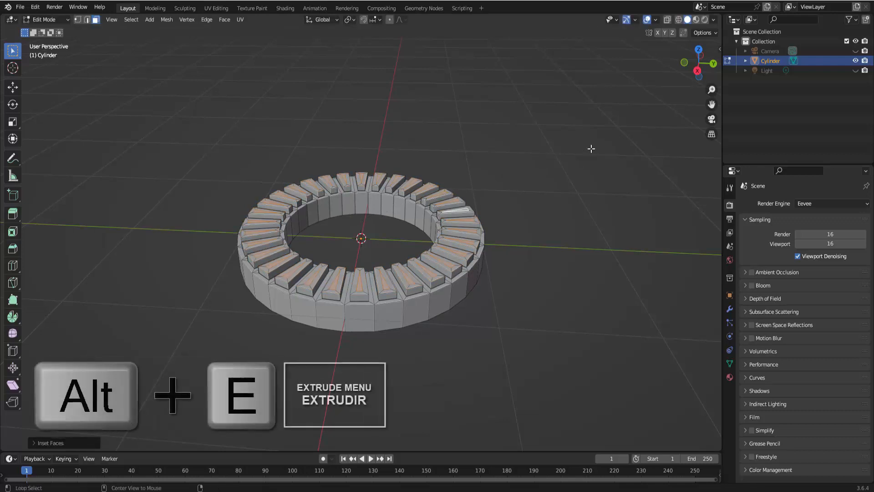
- Extrude the inset block faces along normals about 0.03 m inward to form recesses, then clear the selection
{"action": "key", "text": "alt+e"}
{"action": "left_click", "coordinate": [591, 148]}
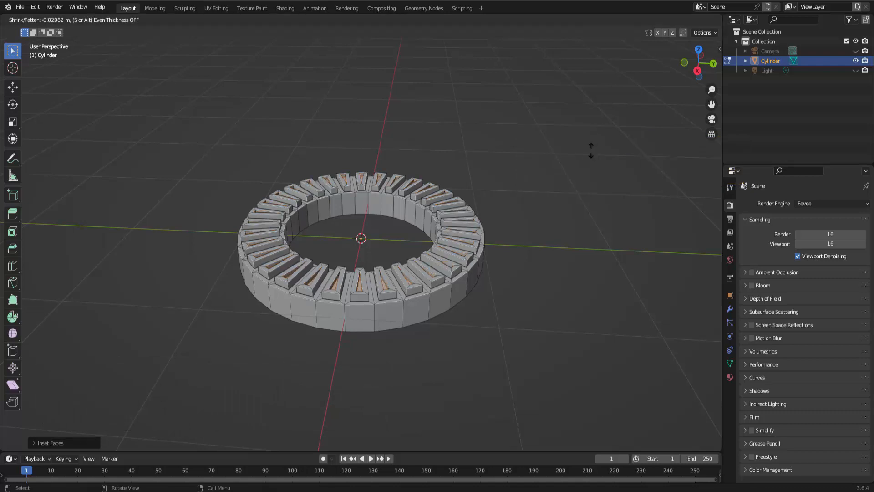
{"action": "left_click", "coordinate": [591, 150]}
{"action": "middle_click_drag", "start_coordinate": [572, 162], "coordinate": [565, 199]}
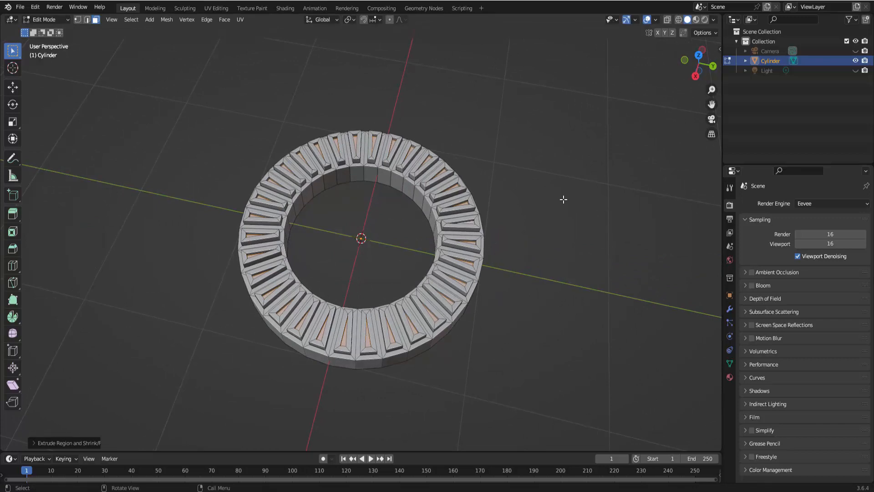
{"action": "left_click", "coordinate": [563, 199]}
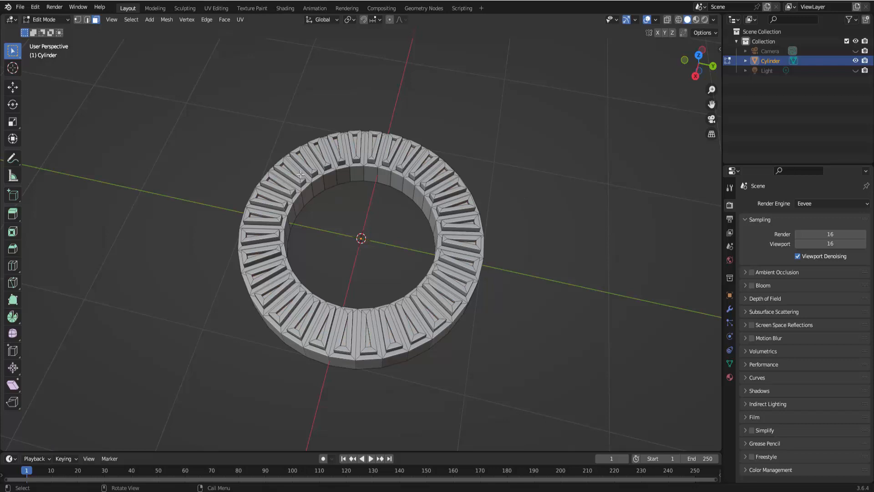
- Return to Object Mode and rename the cylinder object "pedra diferente"
{"action": "left_click", "coordinate": [47, 19]}
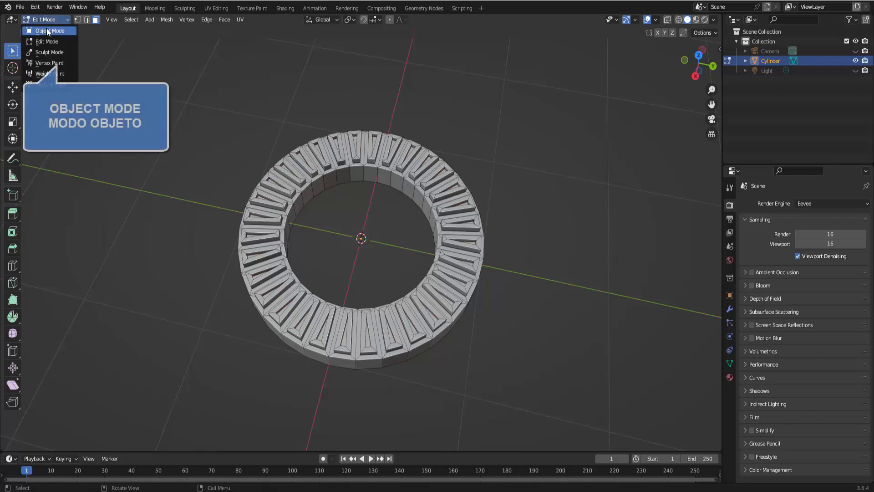
{"action": "left_click", "coordinate": [43, 31]}
{"action": "middle_click_drag", "start_coordinate": [545, 220], "coordinate": [535, 201]}
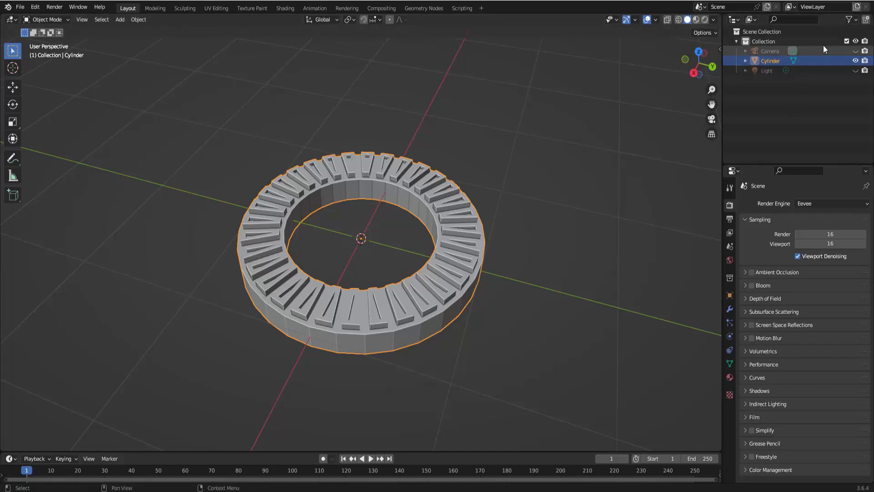
{"action": "double_click", "coordinate": [785, 61]}
{"action": "type", "text": "pedra"}
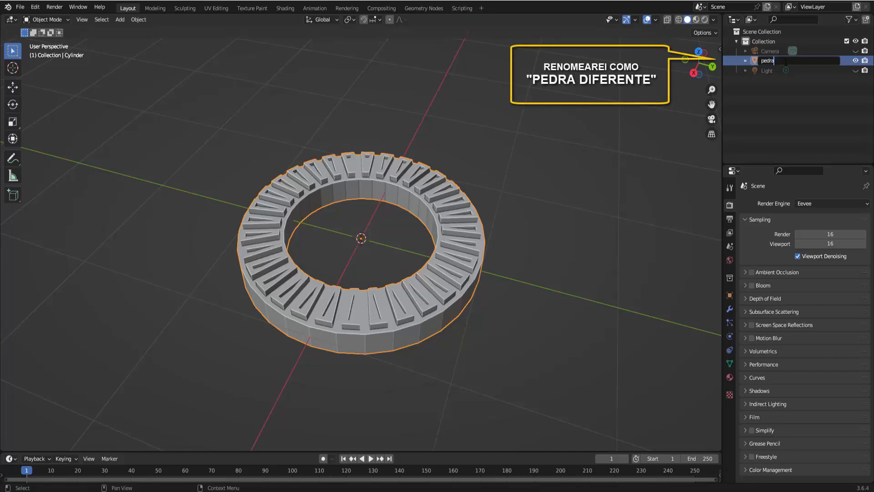
{"action": "type", "text": " diferente"}
{"action": "key", "text": "Return"}
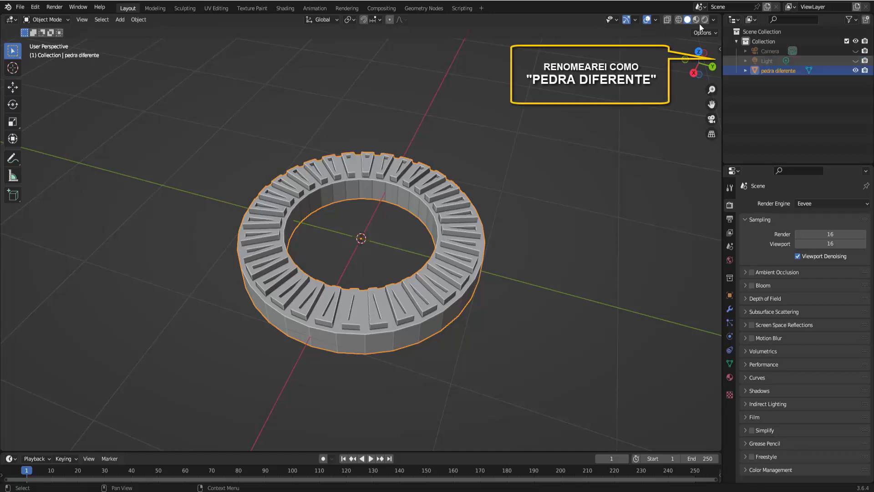
- Add a mesh cylinder at the ring's centre and scale it down uniformly to fit inside the ring's hole
{"action": "left_click", "coordinate": [120, 19]}
{"action": "mouse_move", "coordinate": [132, 30]}
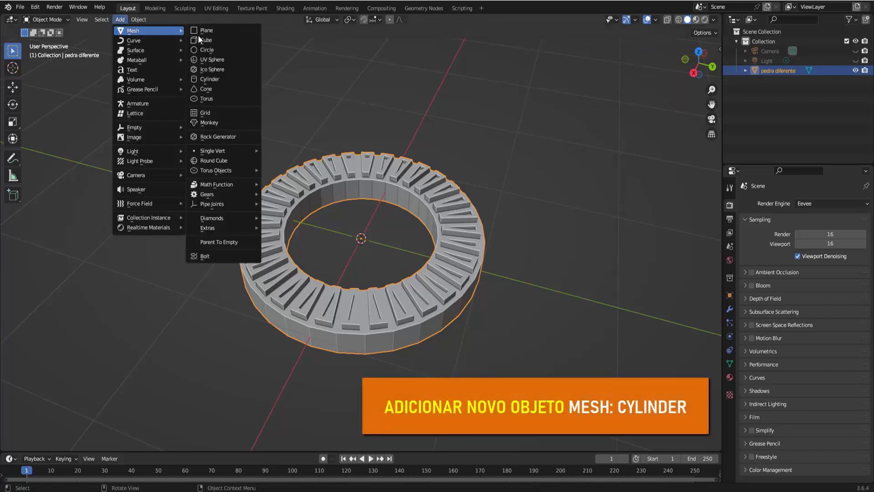
{"action": "left_click", "coordinate": [215, 76]}
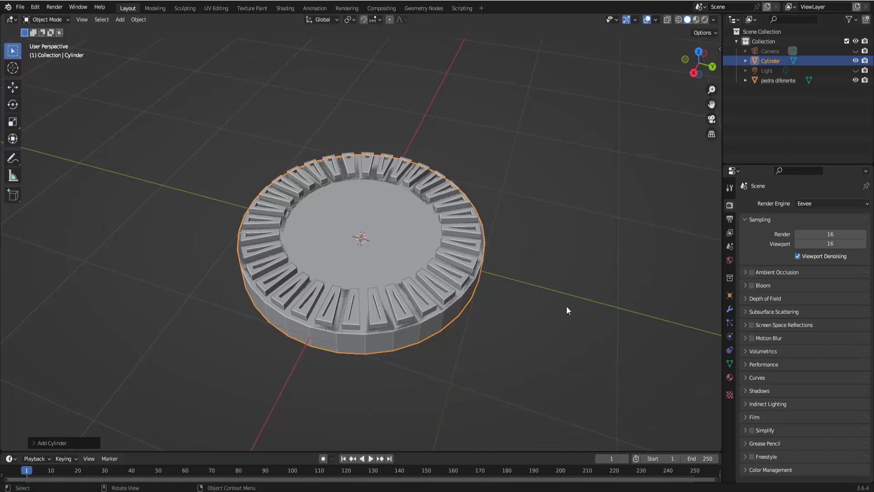
{"action": "middle_click_drag", "start_coordinate": [566, 306], "coordinate": [557, 288]}
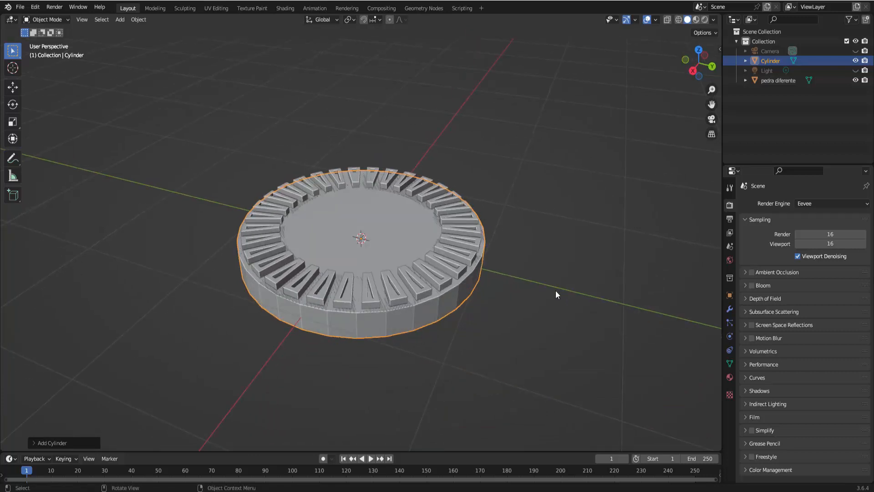
{"action": "key", "text": "s"}
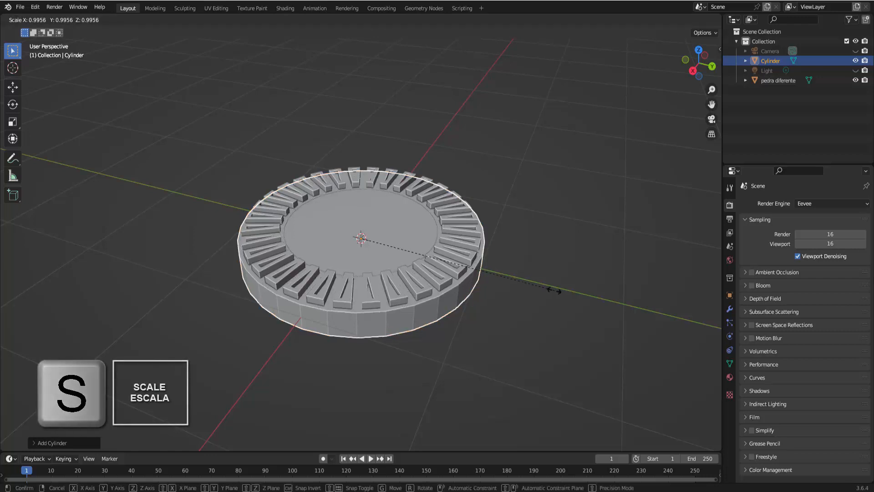
{"action": "left_click", "coordinate": [476, 278]}
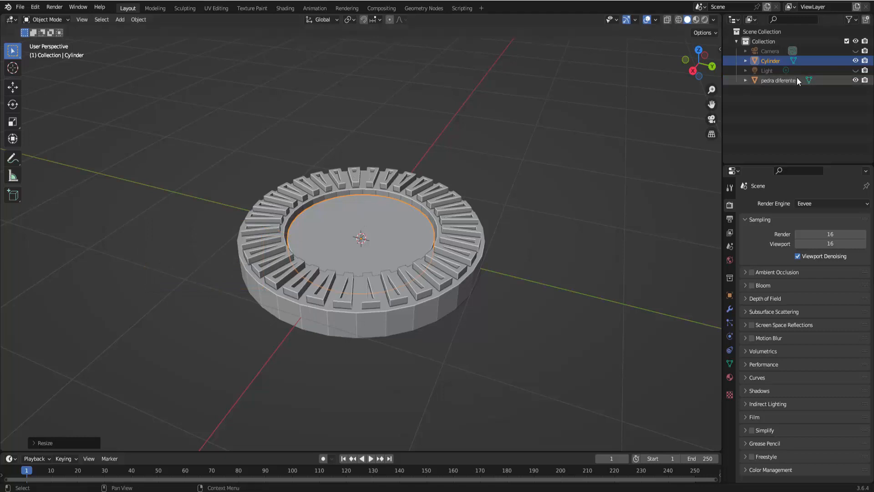
- Hide "pedra diferente" in the viewport and in renders, and enter Edit Mode on the new cylinder
{"action": "left_click", "coordinate": [855, 80]}
{"action": "left_click", "coordinate": [864, 80]}
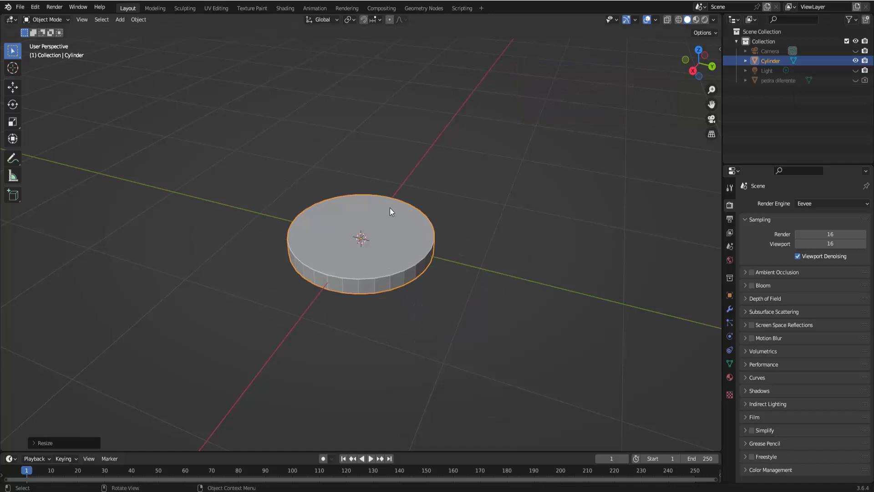
{"action": "left_click", "coordinate": [46, 20]}
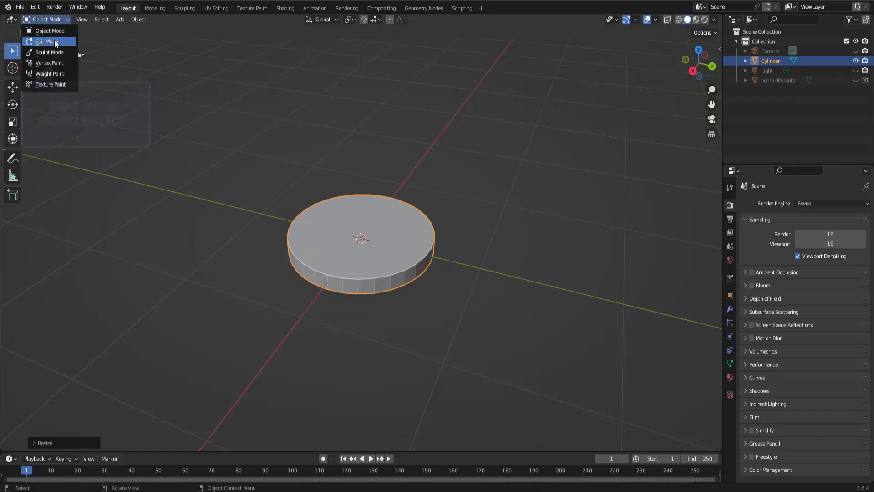
{"action": "left_click", "coordinate": [50, 41]}
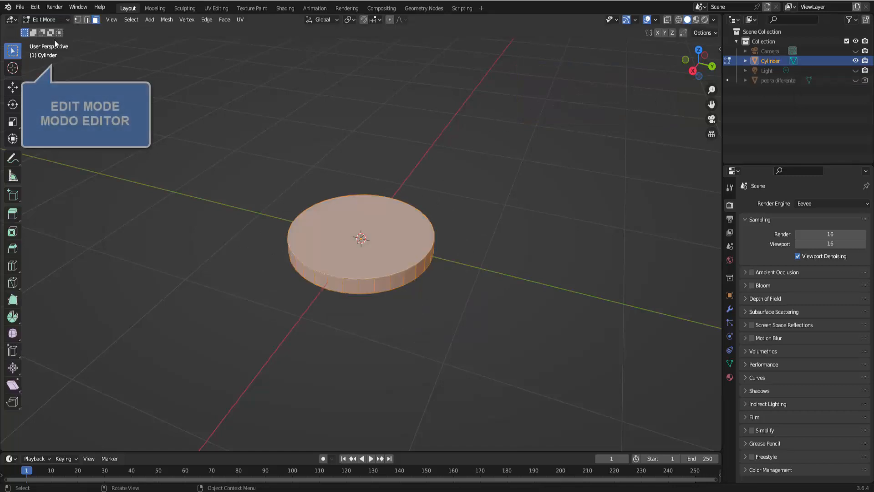
- Inset the cylinder's top face far inward, leaving only a small disc at the centre
{"action": "left_click", "coordinate": [381, 217]}
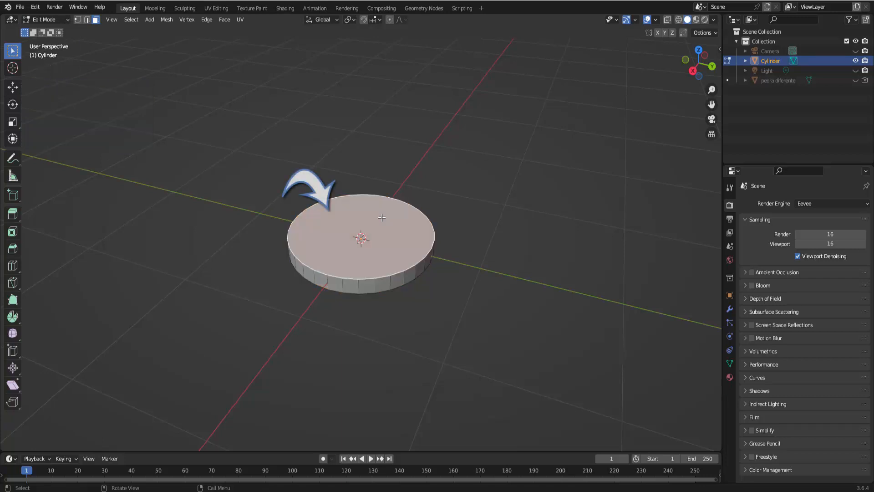
{"action": "key", "text": "i"}
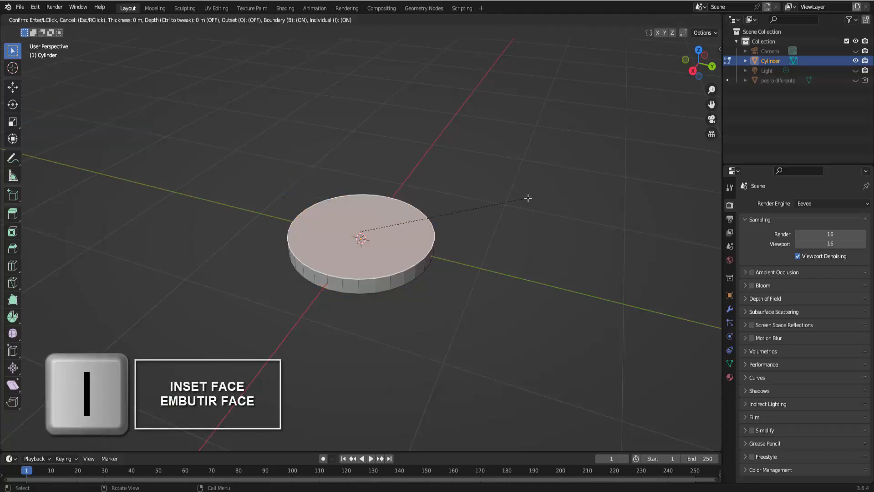
{"action": "left_click", "coordinate": [468, 215]}
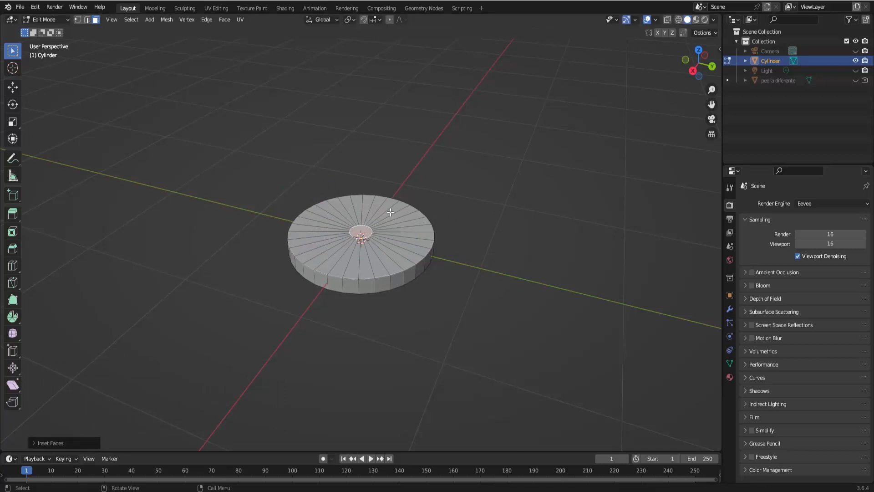
- Cut three evenly spaced concentric edge loops between the top face's rim and the central disc, then clear the selection
{"action": "key", "text": "ctrl+r"}
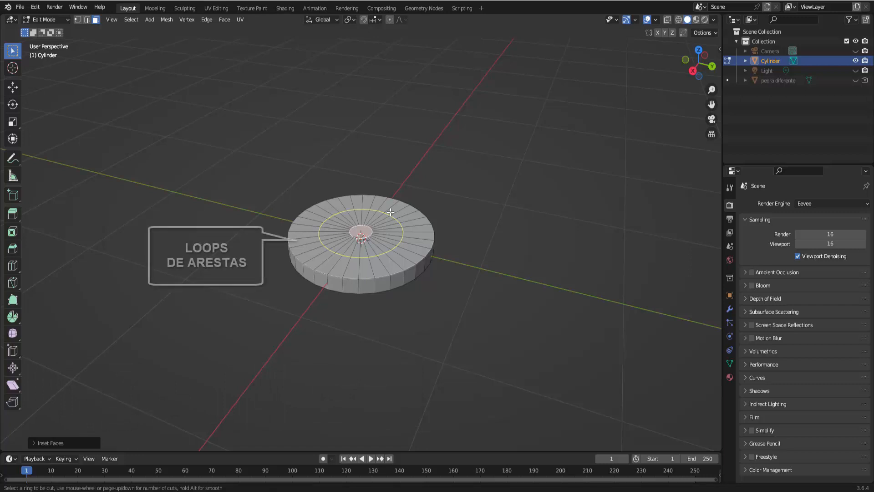
{"action": "scroll", "coordinate": [390, 211], "scroll_direction": "up", "scroll_amount": 1}
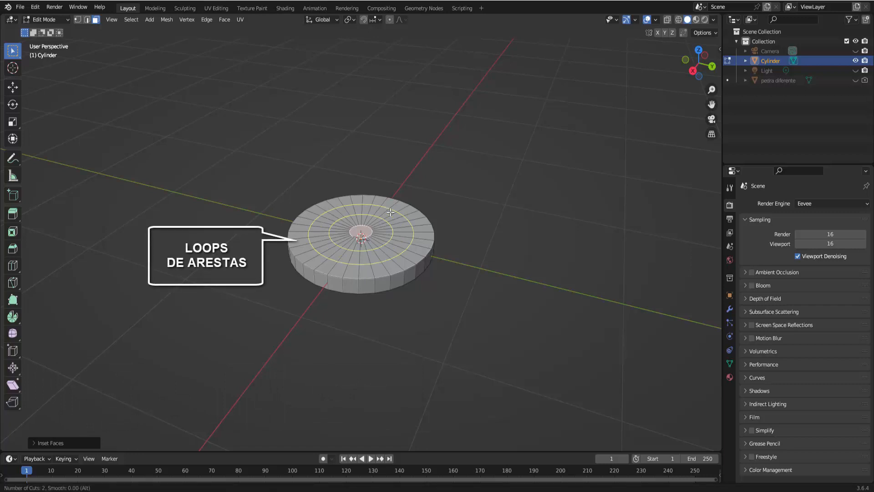
{"action": "scroll", "coordinate": [390, 212], "scroll_direction": "up", "scroll_amount": 1}
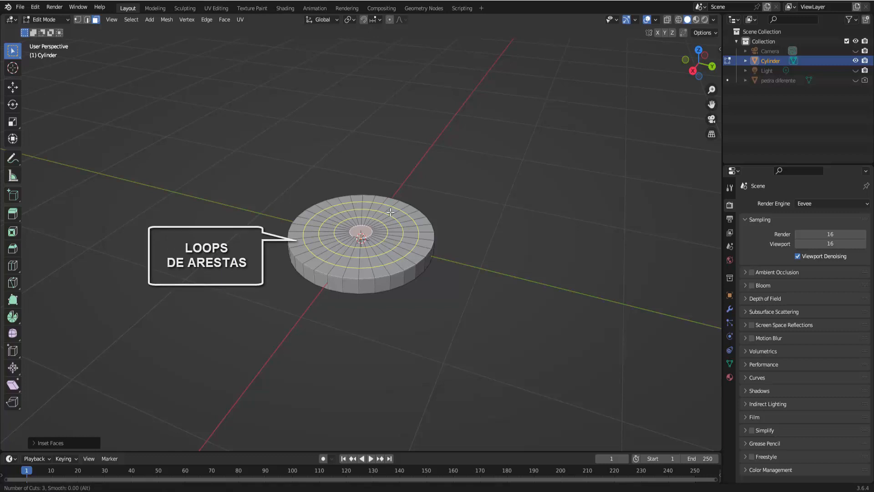
{"action": "left_click", "coordinate": [390, 212]}
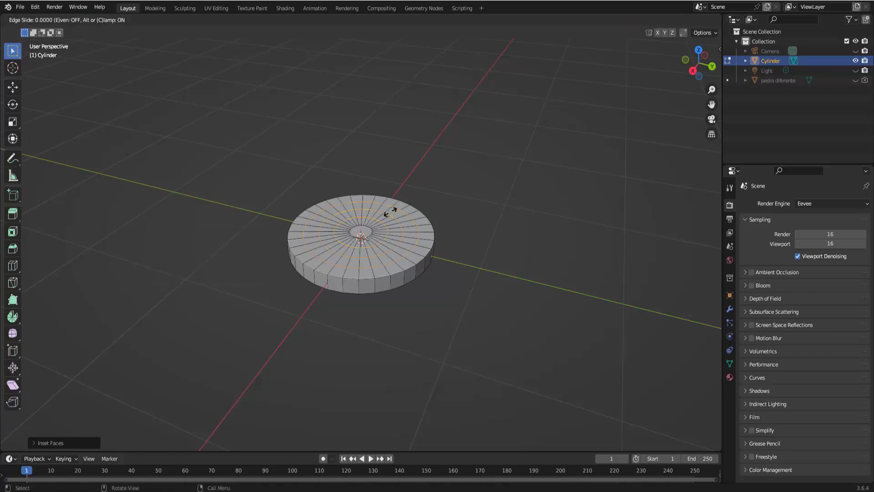
{"action": "left_click", "coordinate": [390, 211]}
{"action": "scroll", "coordinate": [483, 215], "scroll_direction": "up", "scroll_amount": 3}
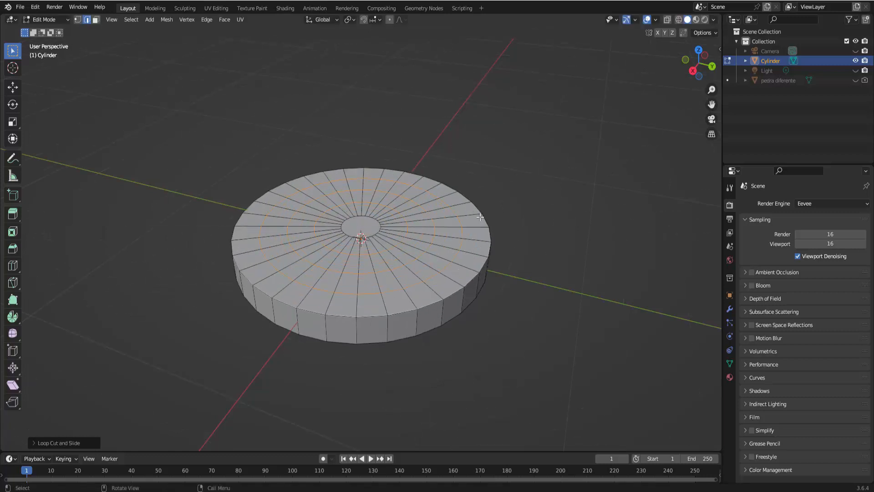
{"action": "left_click", "coordinate": [532, 168]}
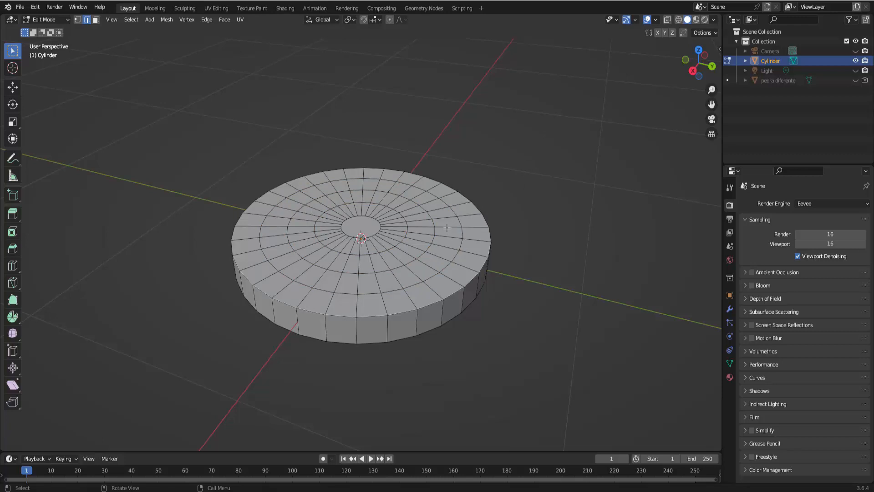
- Select the second face ring from the rim and the innermost ring, and extrude them along normals about 0.04 m upward
{"action": "left_click", "coordinate": [96, 20]}
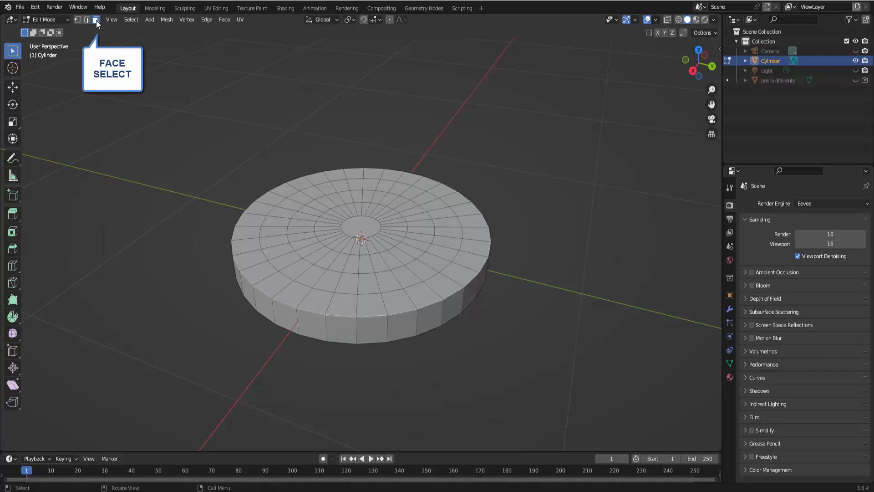
{"action": "left_click", "coordinate": [442, 217], "text": "alt"}
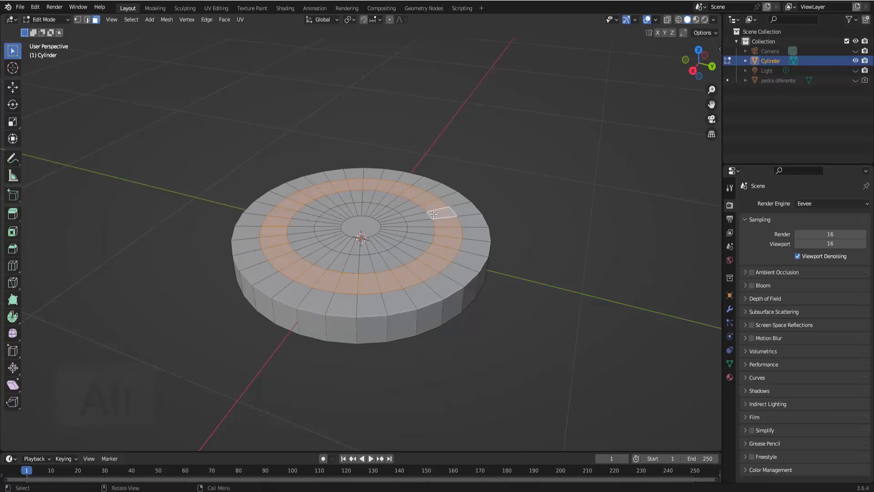
{"action": "left_click", "coordinate": [396, 222], "text": "alt+shift"}
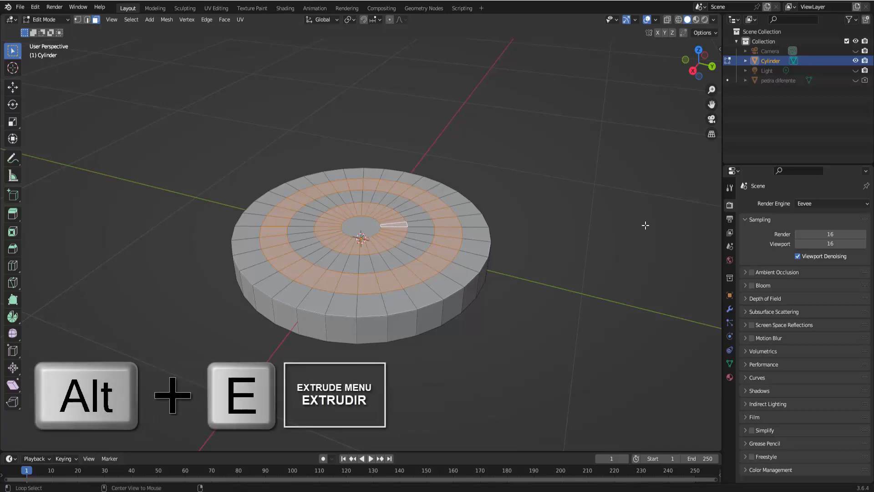
{"action": "key", "text": "alt+e"}
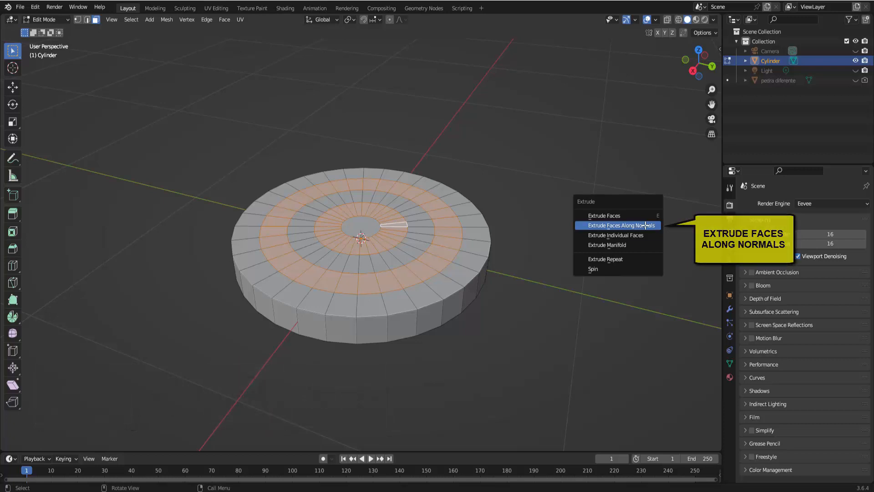
{"action": "left_click", "coordinate": [646, 225]}
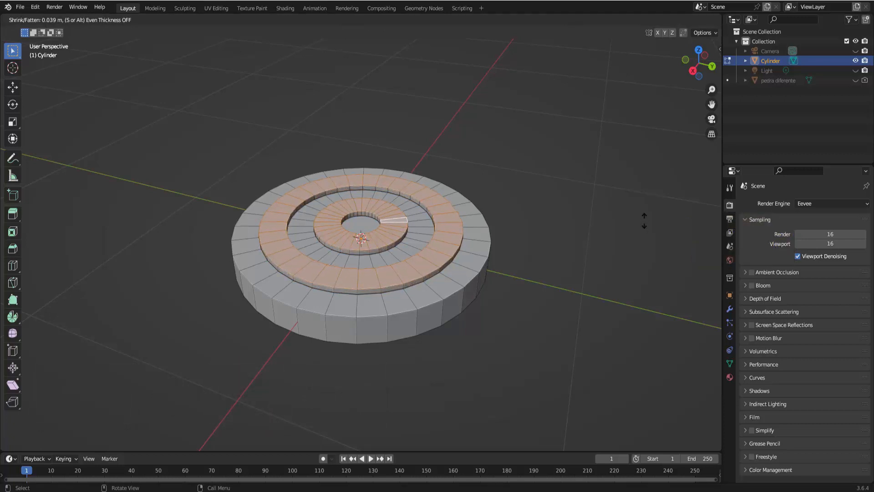
{"action": "left_click", "coordinate": [644, 221]}
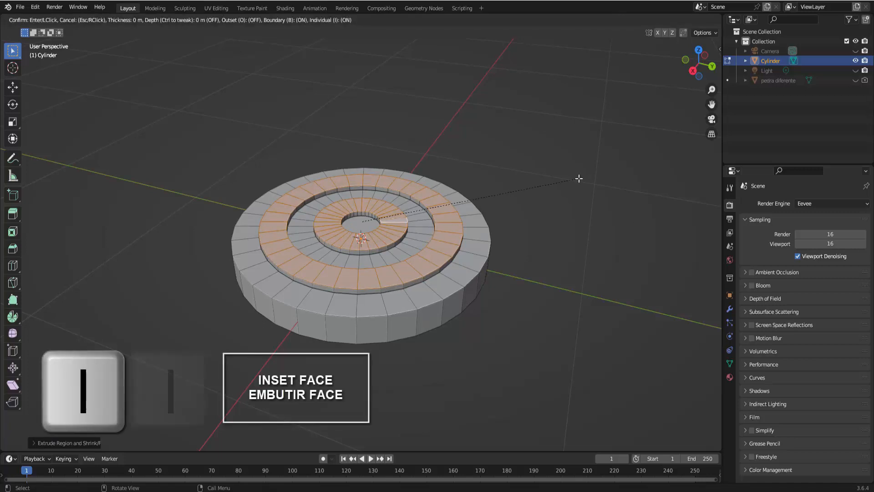
- Inset the faces of both raised rings individually and extrude them along normals about 0.017 m inward to form recesses
{"action": "key", "text": "i"}
{"action": "key", "text": "i"}
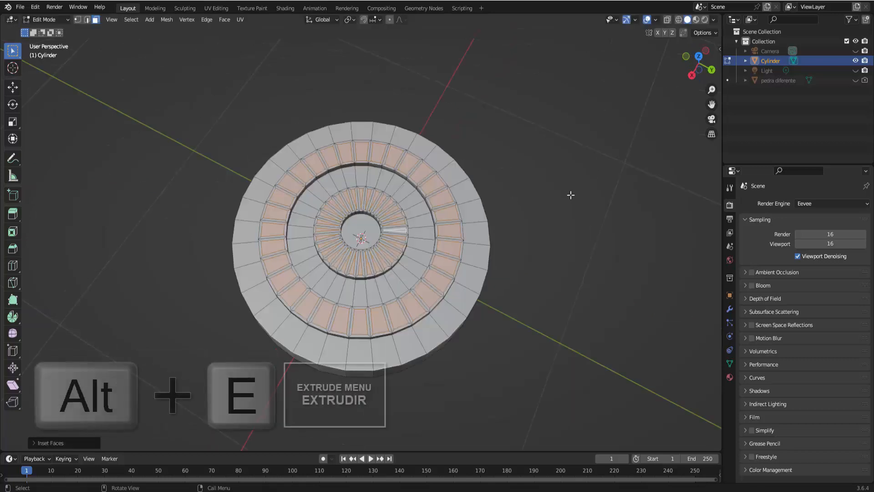
{"action": "key", "text": "alt+e"}
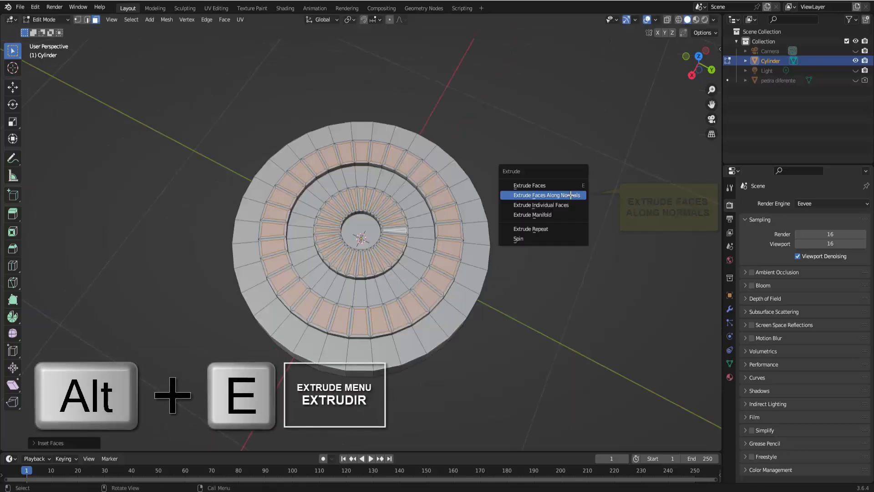
{"action": "left_click", "coordinate": [570, 195]}
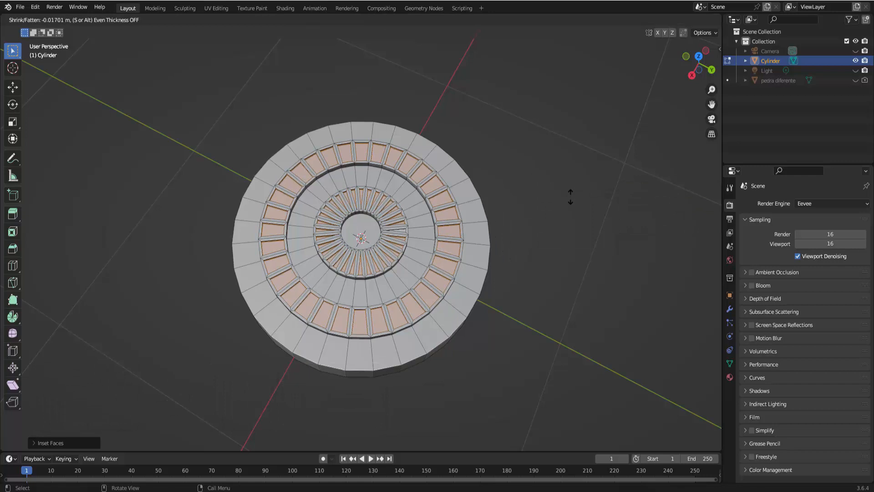
{"action": "left_click", "coordinate": [571, 197]}
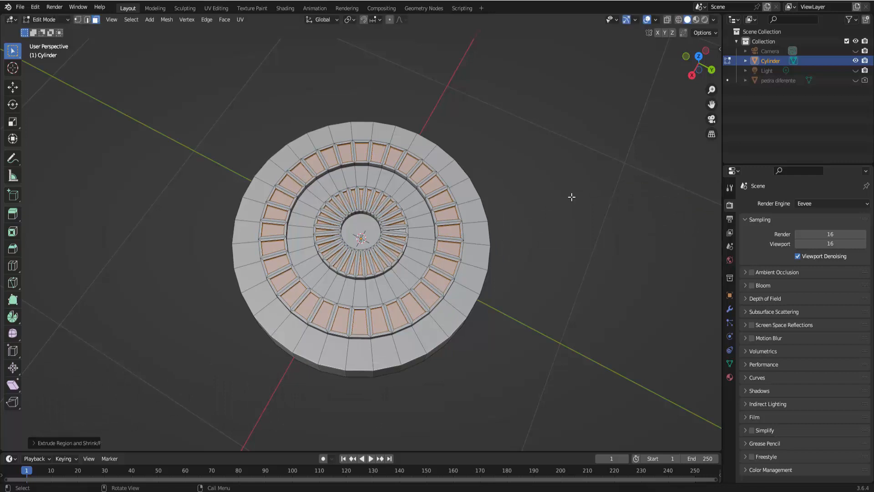
- Show "pedra diferente" again in the viewport and in renders
{"action": "middle_click_drag", "start_coordinate": [572, 195], "coordinate": [572, 152]}
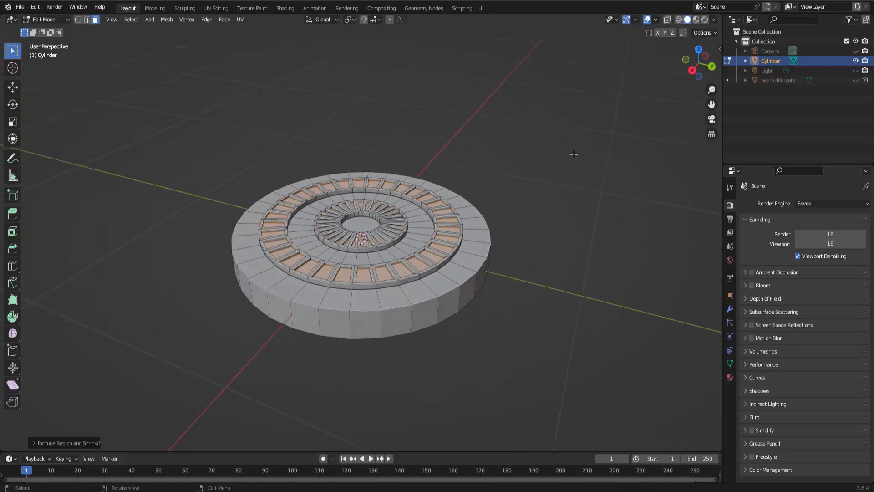
{"action": "scroll", "coordinate": [558, 162], "scroll_direction": "down", "scroll_amount": 1}
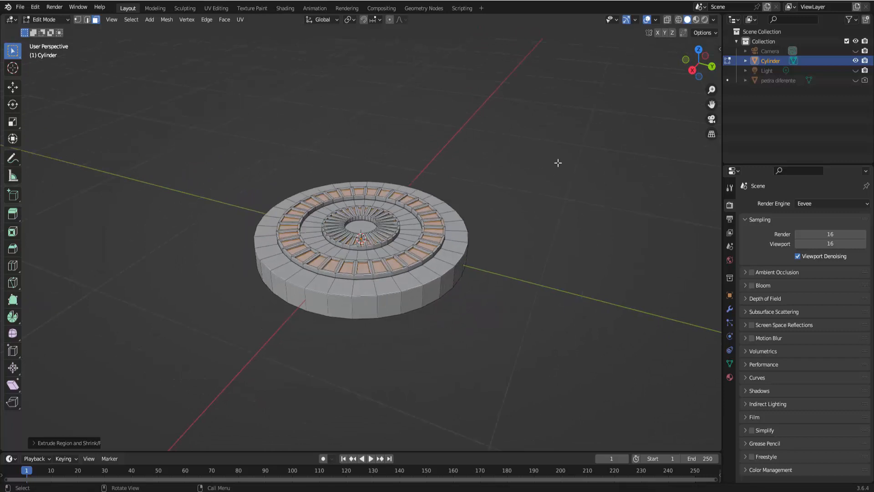
{"action": "scroll", "coordinate": [557, 163], "scroll_direction": "up", "scroll_amount": 1}
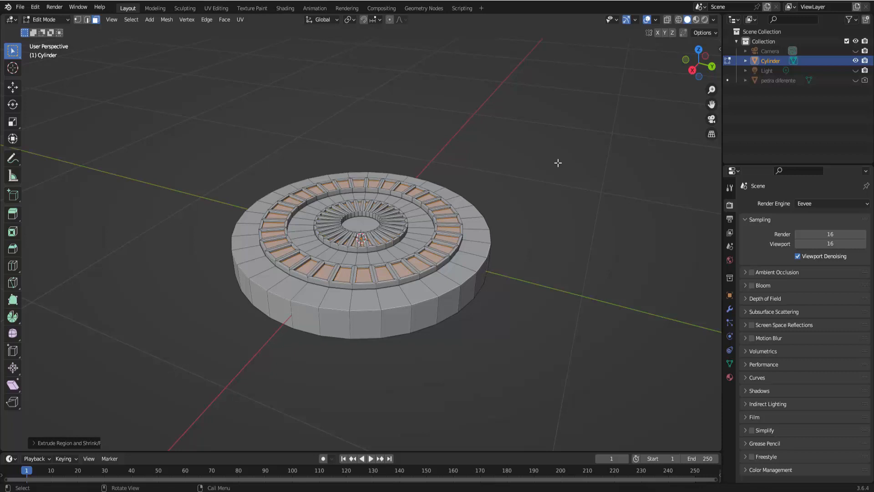
{"action": "scroll", "coordinate": [558, 163], "scroll_direction": "down", "scroll_amount": 1}
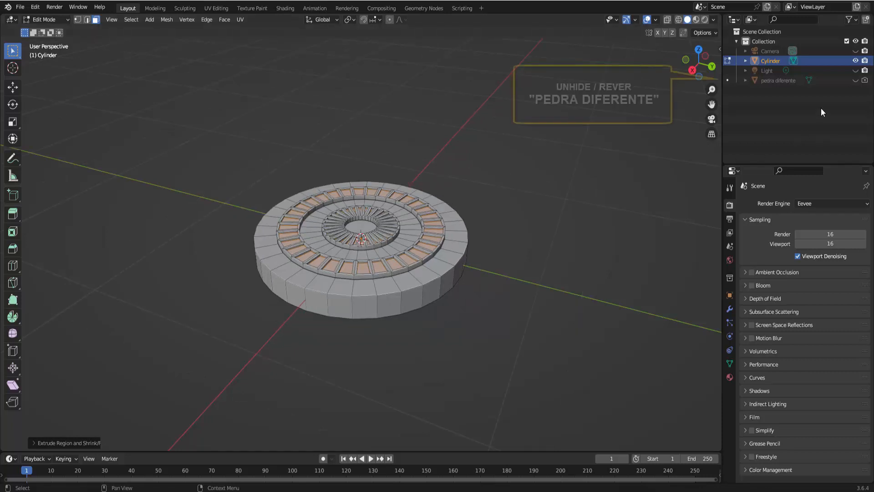
{"action": "left_click", "coordinate": [856, 81]}
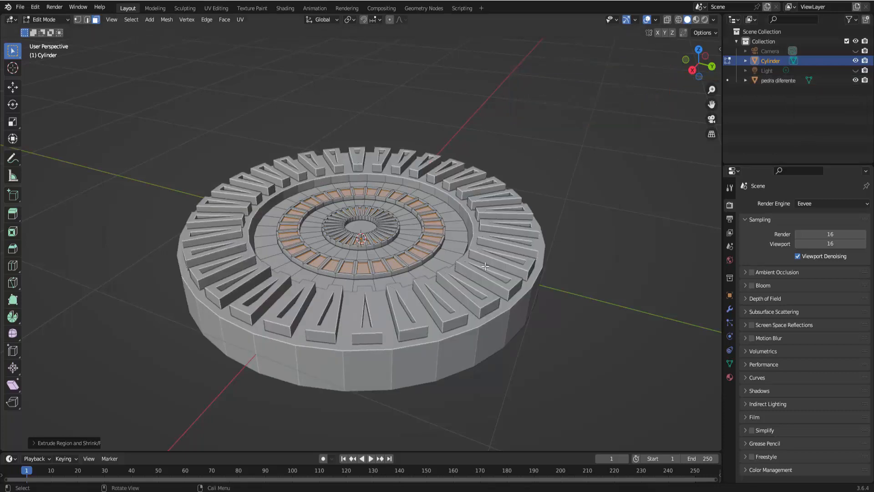
{"action": "scroll", "coordinate": [518, 250], "scroll_direction": "down", "scroll_amount": 1}
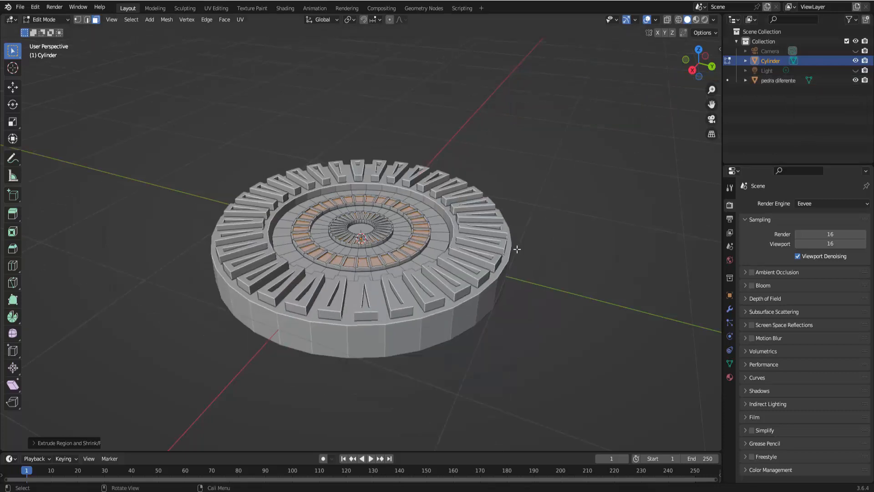
- Rename the Cylinder object as "pedra central" and switch from Edit Mode to Object Mode
{"action": "double_click", "coordinate": [771, 61]}
{"action": "type", "text": "pe"}
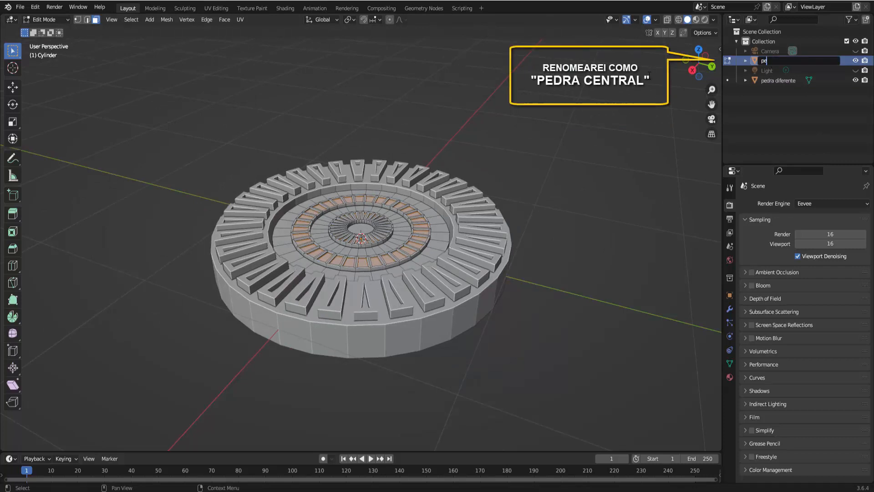
{"action": "type", "text": "dra central"}
{"action": "key", "text": "Return"}
{"action": "left_click", "coordinate": [44, 20]}
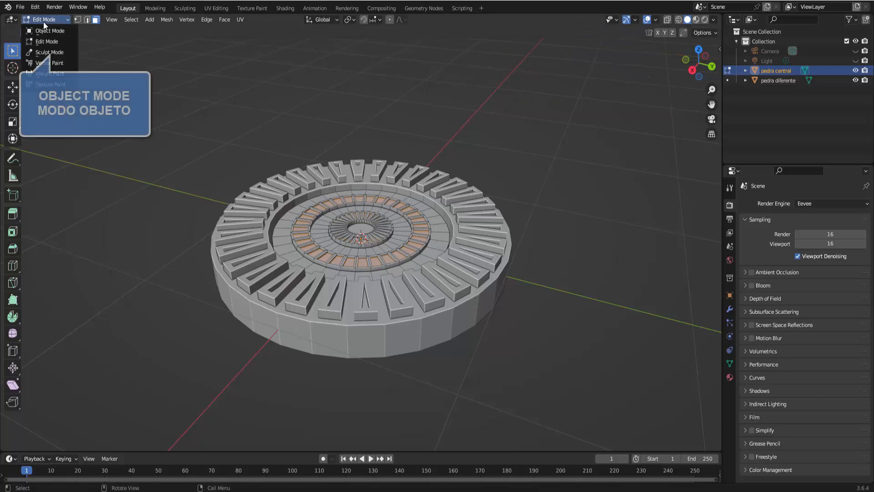
{"action": "left_click", "coordinate": [41, 29]}
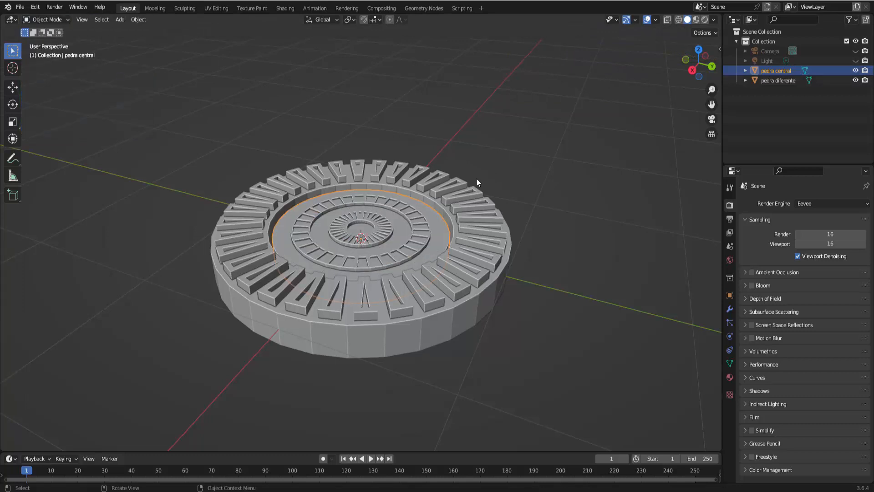
- Select each of the two stones in turn, then enlarge the timeline area to make room for keyframes
{"action": "left_click", "coordinate": [452, 193]}
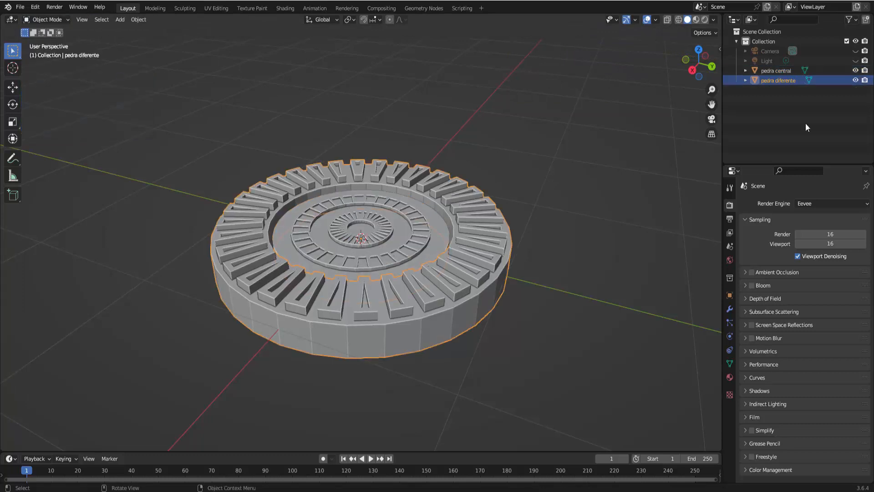
{"action": "left_click", "coordinate": [408, 209]}
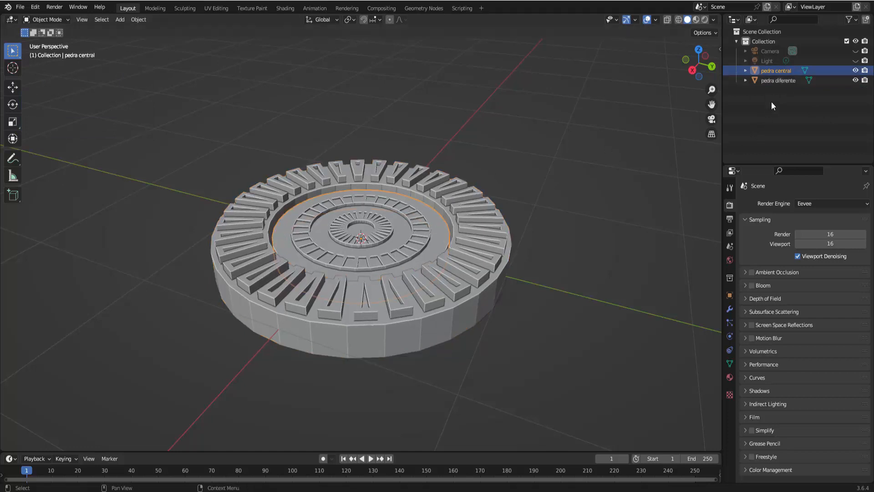
{"action": "middle_click_drag", "start_coordinate": [553, 194], "coordinate": [553, 207]}
{"action": "scroll", "coordinate": [548, 210], "scroll_direction": "down", "scroll_amount": 1}
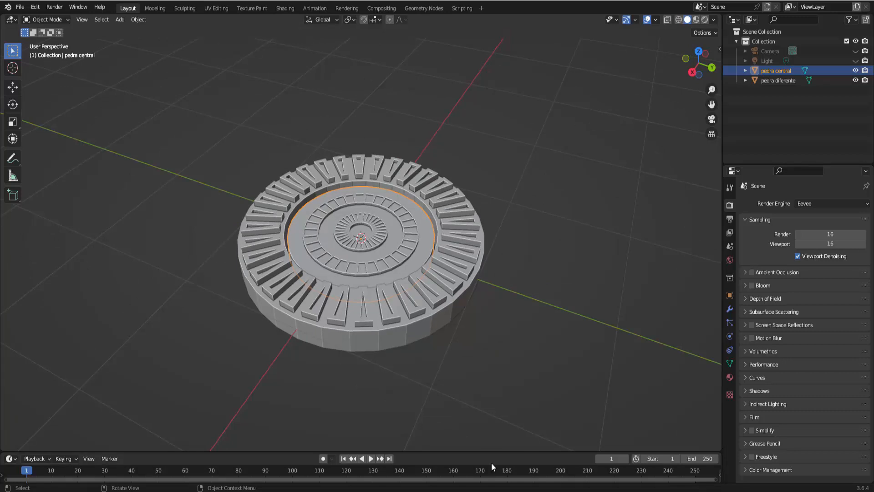
{"action": "left_click_drag", "start_coordinate": [494, 452], "coordinate": [496, 381]}
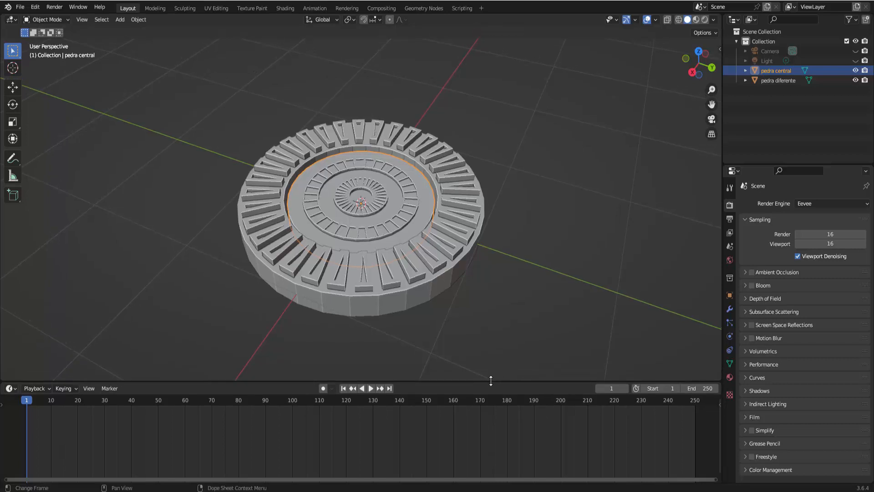
- Display the Z axis line in the viewport and keyframe the Z rotation of "pedra diferente" at 0° on frame 1
{"action": "left_click", "coordinate": [439, 155]}
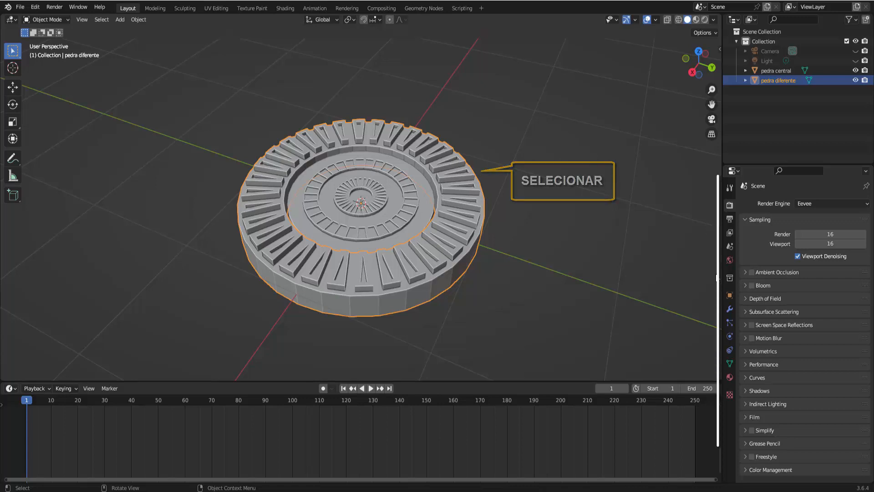
{"action": "left_click", "coordinate": [730, 296]}
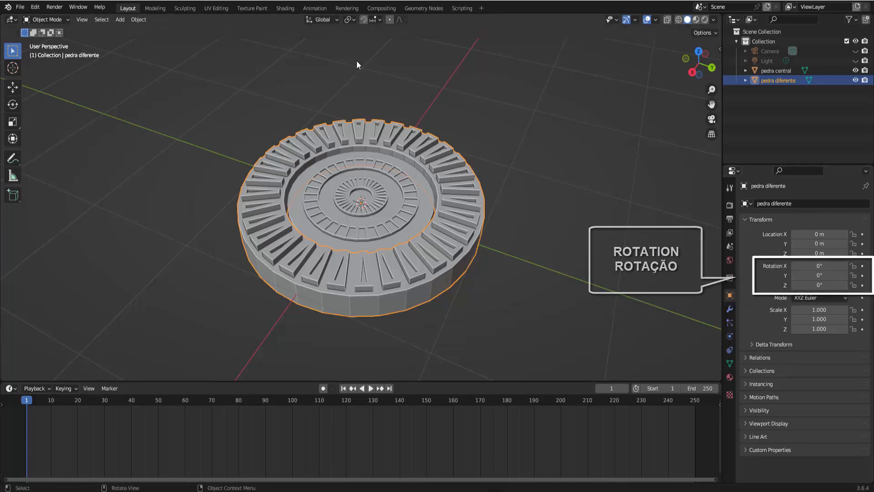
{"action": "left_click", "coordinate": [656, 20]}
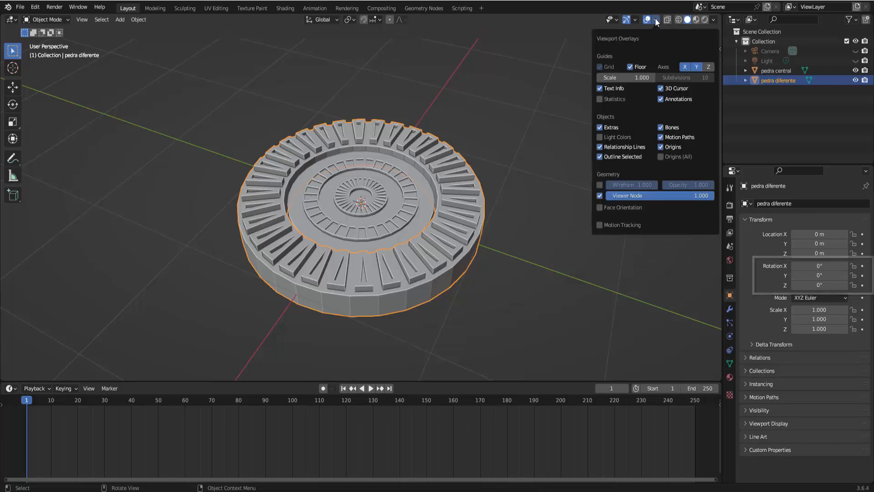
{"action": "left_click", "coordinate": [713, 67]}
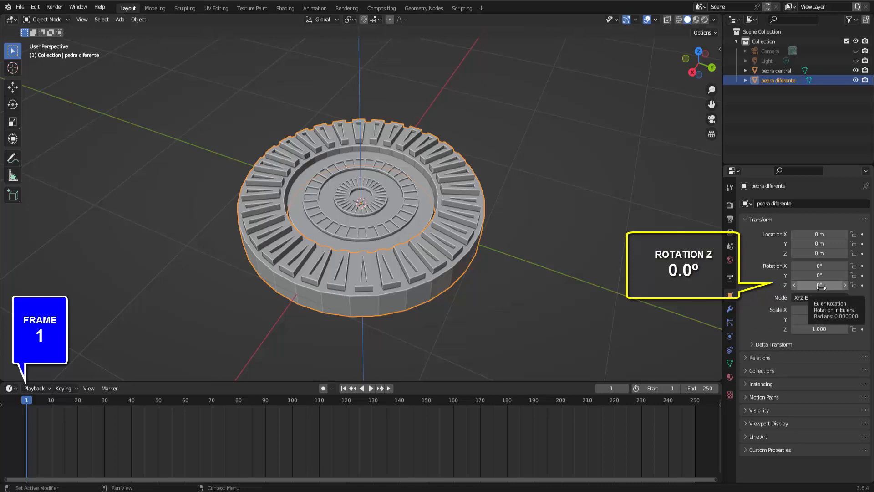
{"action": "left_click", "coordinate": [863, 286]}
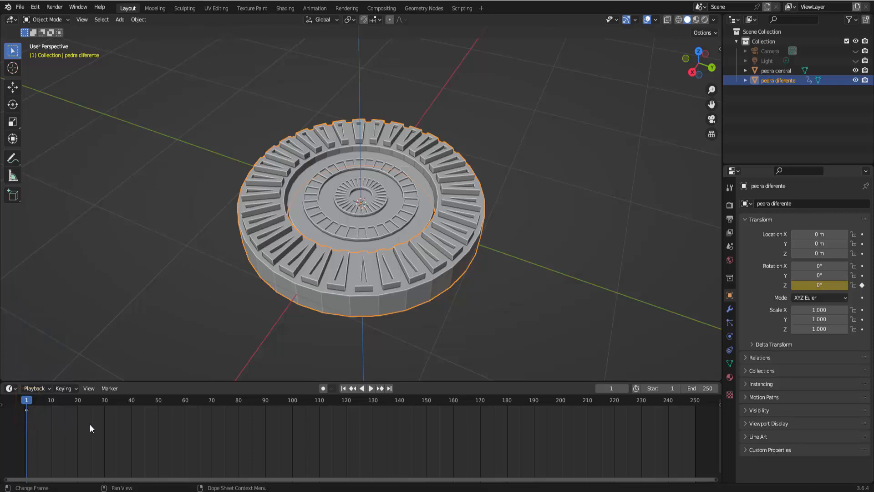
- Keyframe the ring's Z rotation at 360*5 degrees on frame 40 and play the animation from the first frame
{"action": "left_click", "coordinate": [131, 400]}
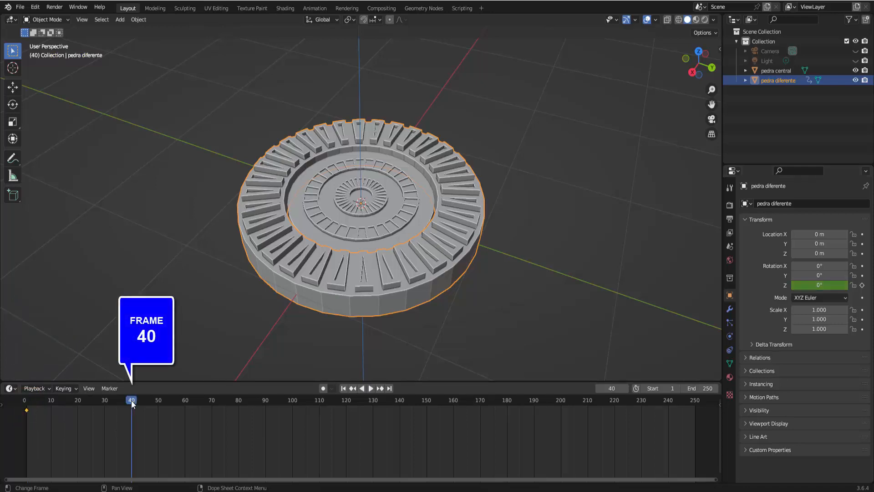
{"action": "left_click", "coordinate": [818, 285]}
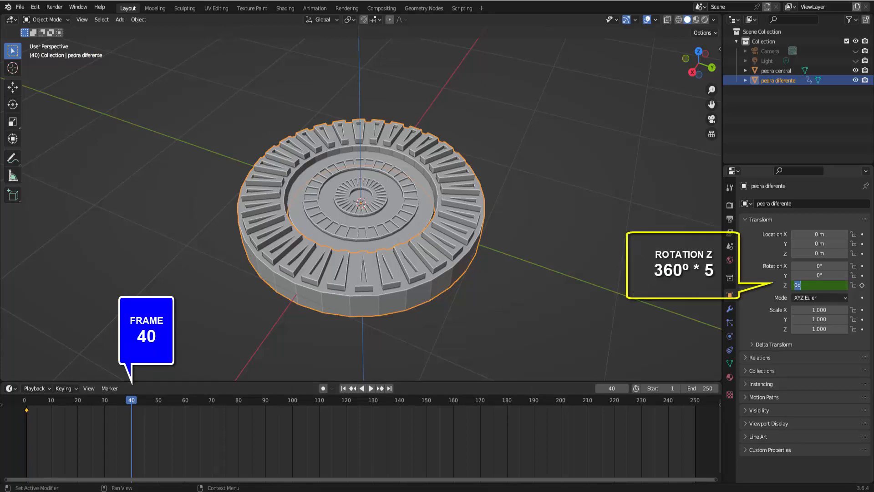
{"action": "type", "text": "360*5"}
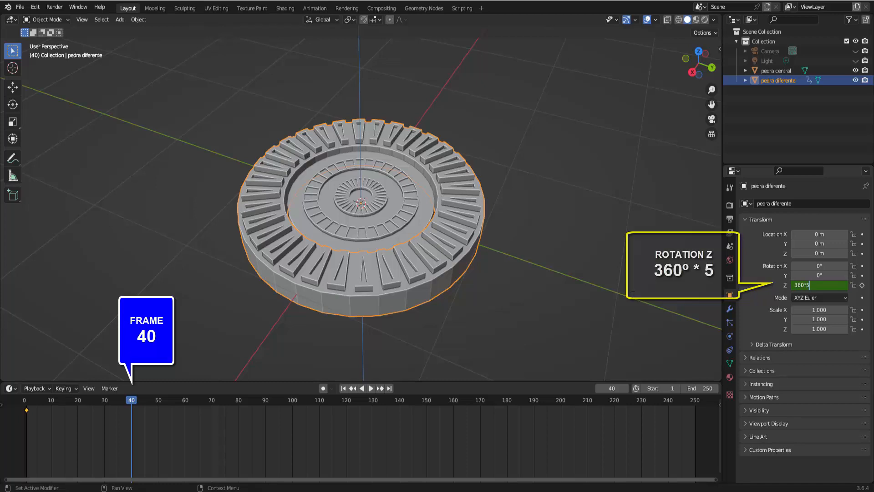
{"action": "key", "text": "Return"}
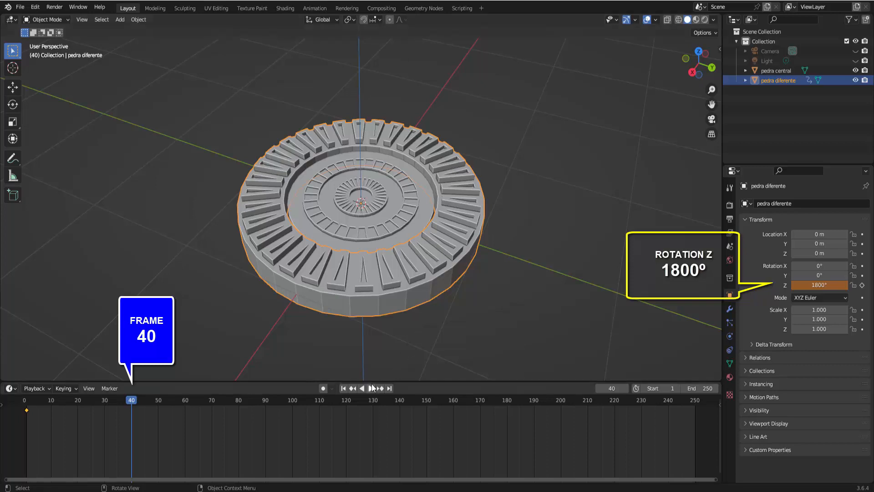
{"action": "left_click", "coordinate": [863, 286]}
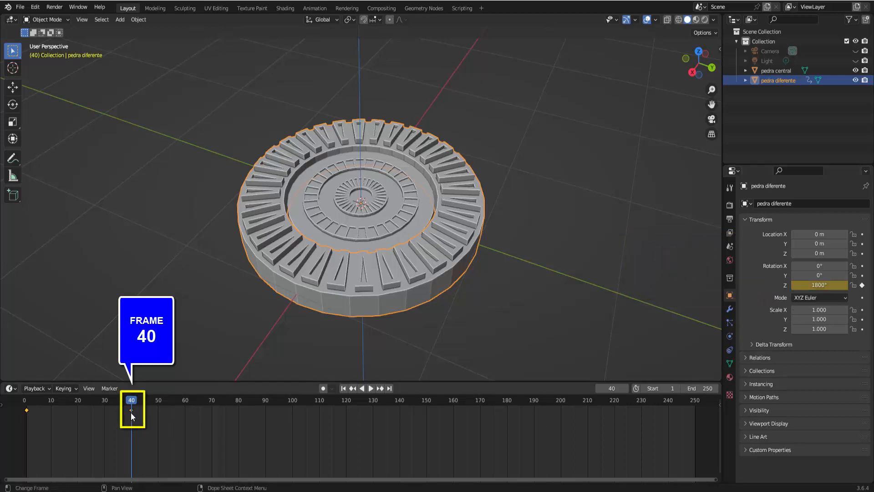
{"action": "left_click", "coordinate": [343, 388]}
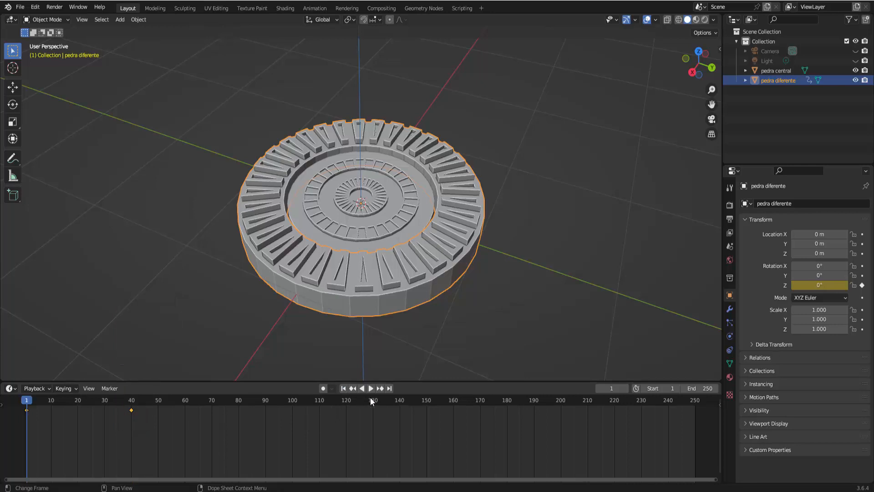
{"action": "left_click", "coordinate": [371, 388]}
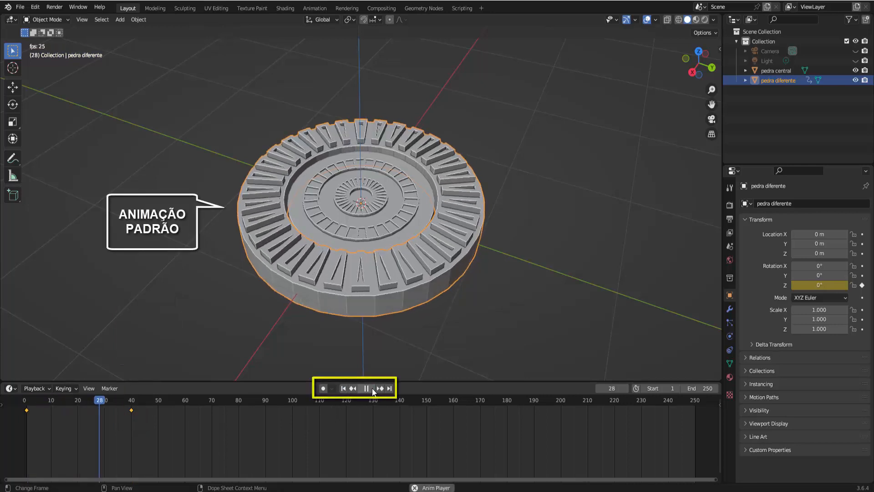
{"action": "left_click", "coordinate": [367, 388]}
{"action": "left_click", "coordinate": [343, 387]}
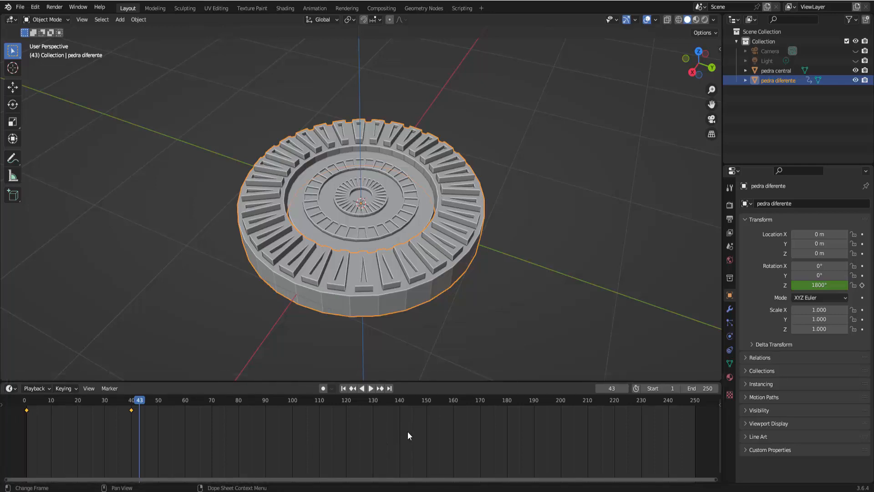
- Set the interpolation of the ring's rotation keyframes to Linear and play the animation from frame 1
{"action": "key", "text": "t"}
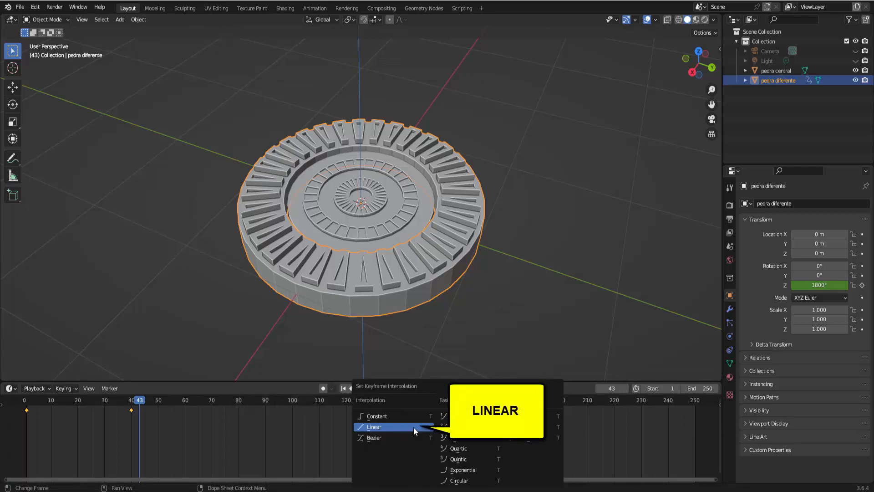
{"action": "left_click", "coordinate": [403, 428]}
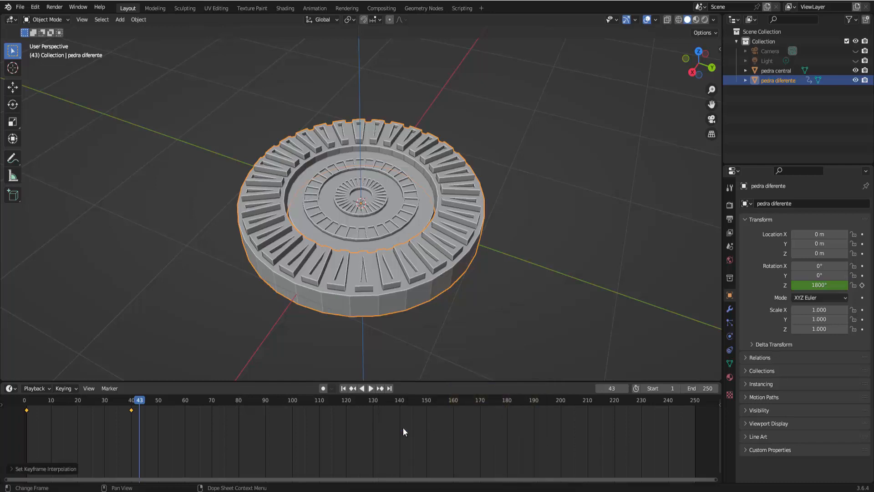
{"action": "left_click", "coordinate": [344, 389]}
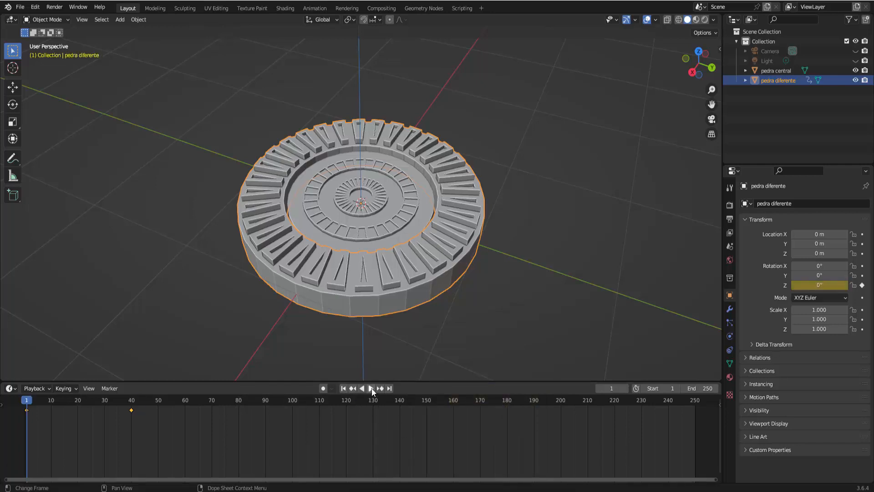
{"action": "left_click", "coordinate": [372, 388]}
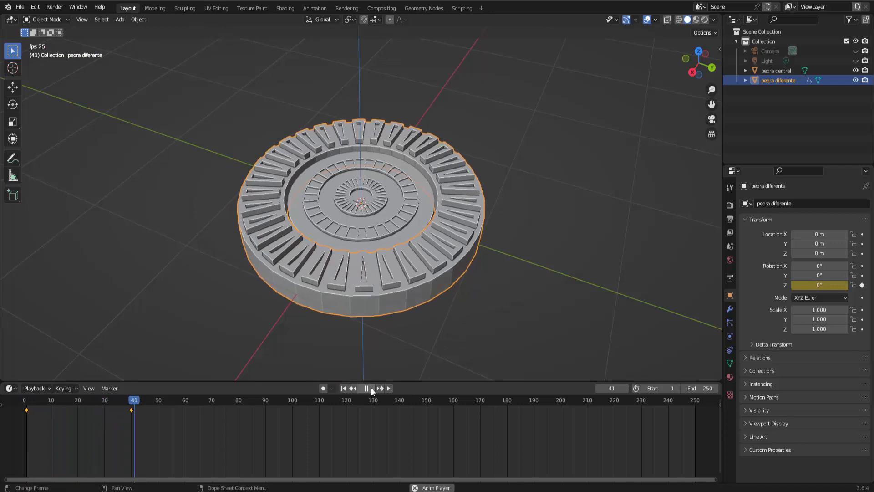
{"action": "left_click", "coordinate": [371, 387]}
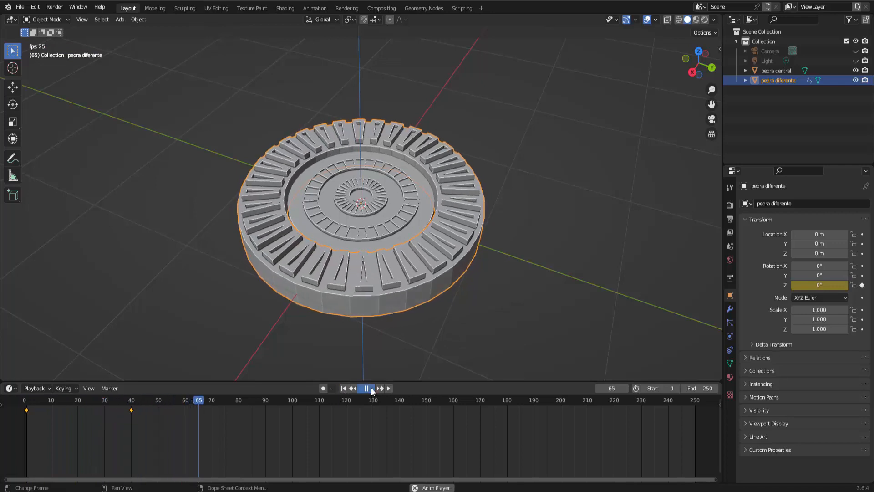
{"action": "left_click", "coordinate": [344, 388]}
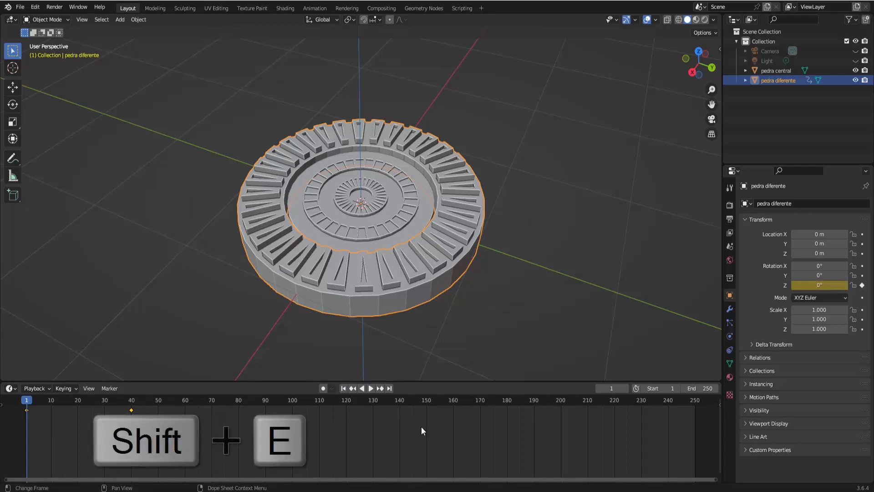
- Make the ring's rotation curve cyclic with the F-Modifier extrapolation and play the animation to check the loop
{"action": "key", "text": "shift+e"}
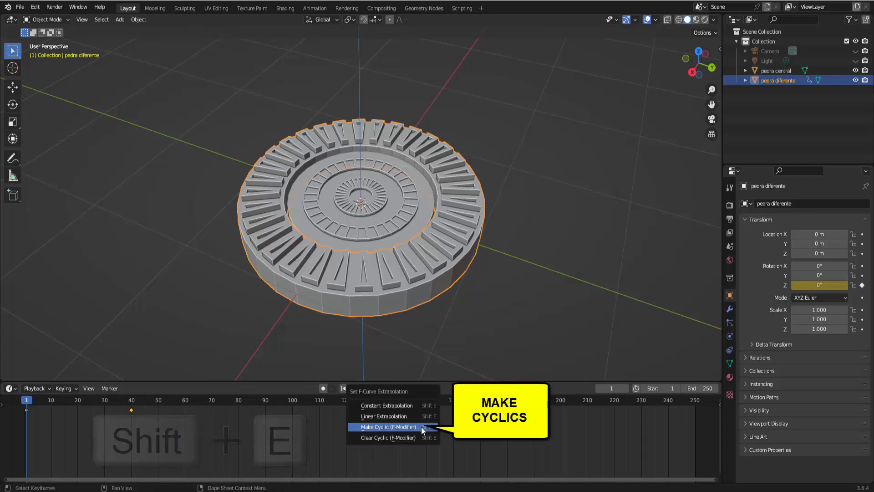
{"action": "left_click", "coordinate": [422, 427]}
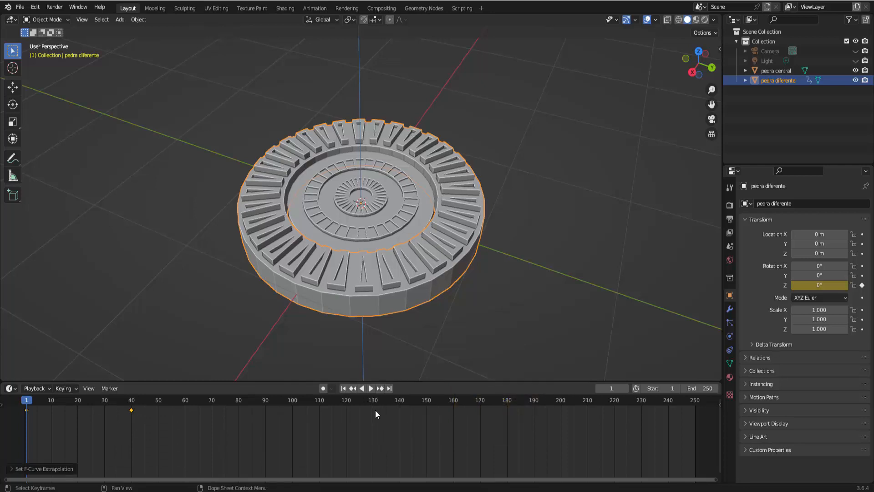
{"action": "left_click", "coordinate": [370, 387]}
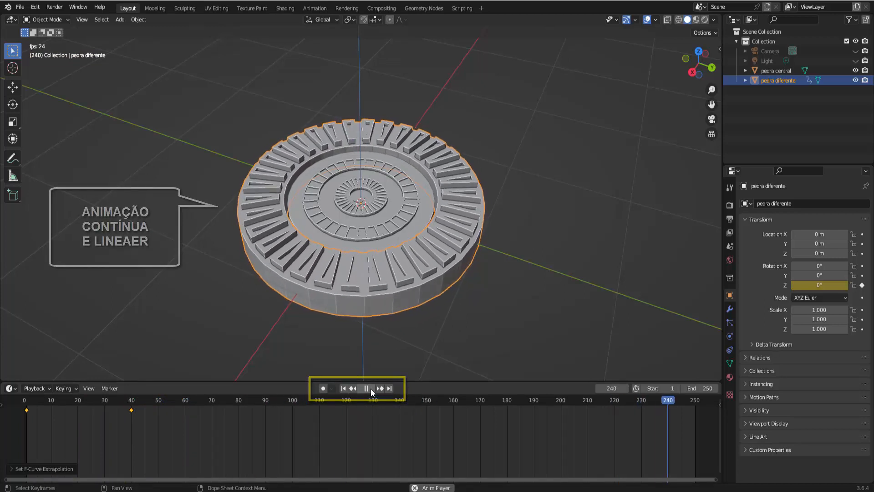
{"action": "key", "text": "Escape"}
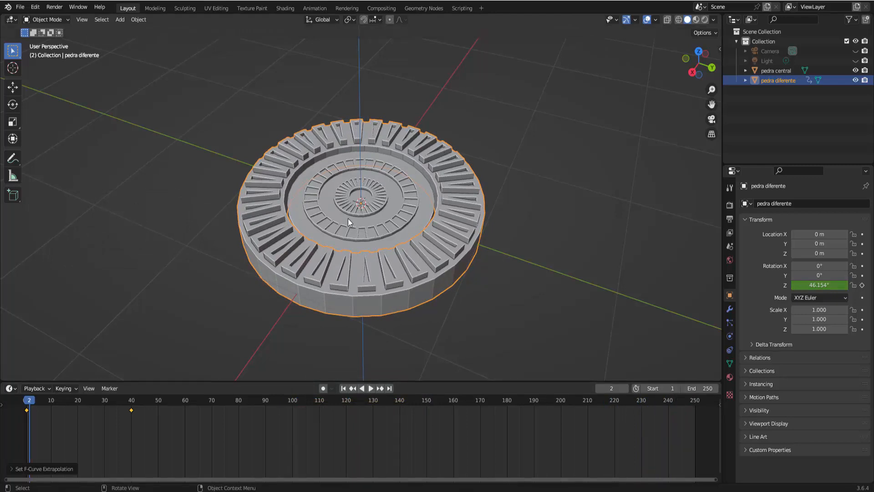
- Re-key the Z rotation of "pedra diferente" at -1800° on frame 40 and apply Make Cyclic to its curve again
{"action": "left_click", "coordinate": [130, 400]}
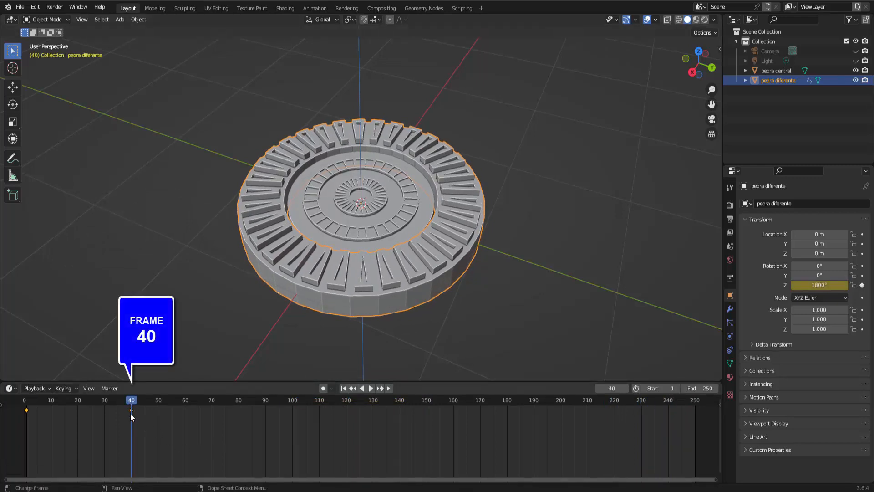
{"action": "key", "text": "i"}
{"action": "left_click", "coordinate": [810, 286]}
{"action": "key", "text": "Home"}
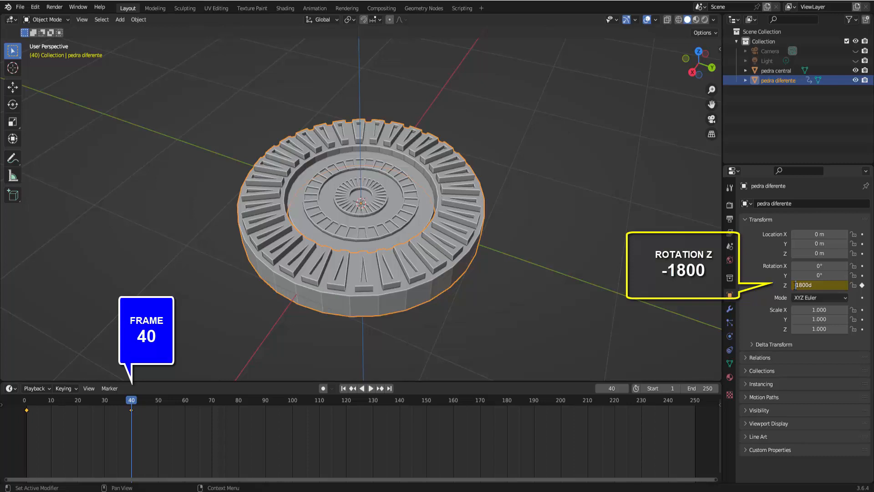
{"action": "type", "text": "-"}
{"action": "key", "text": "Return"}
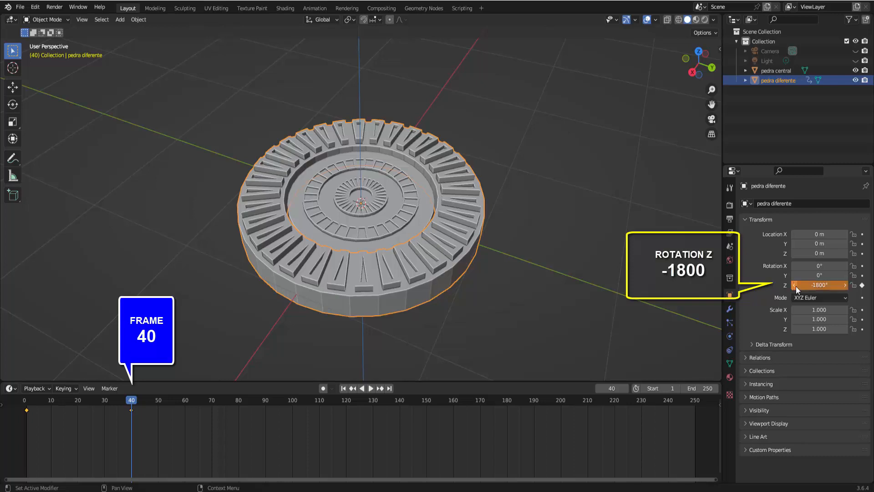
{"action": "left_click", "coordinate": [863, 286]}
{"action": "left_click", "coordinate": [863, 286]}
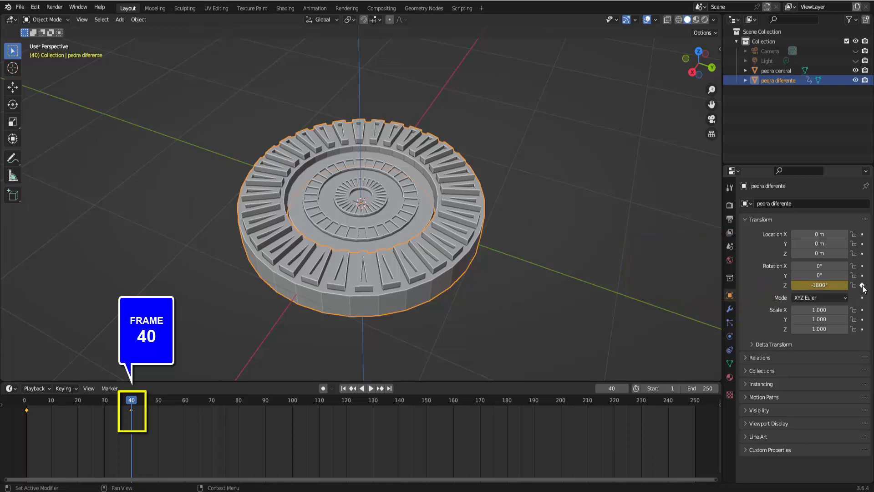
{"action": "key", "text": "shift+e"}
{"action": "left_click", "coordinate": [337, 437]}
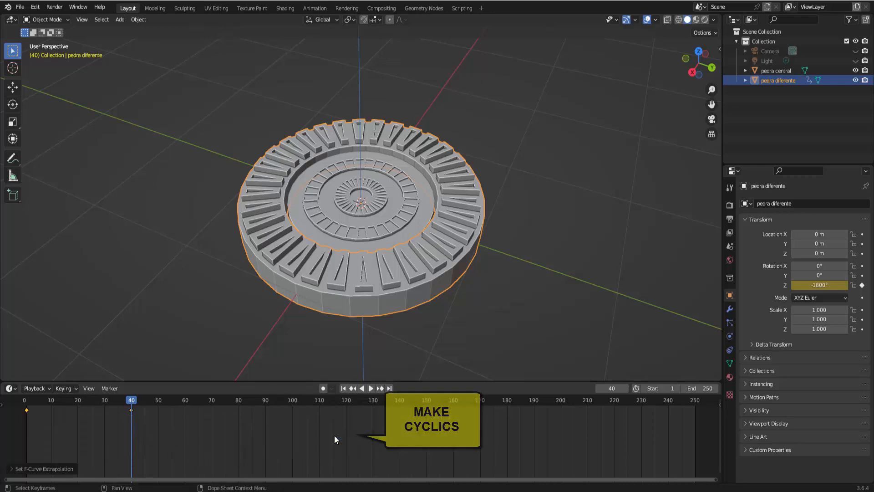
- Play the animation from frame 1 to check the direction of the ring's rotation, and stop it
{"action": "left_click", "coordinate": [343, 387]}
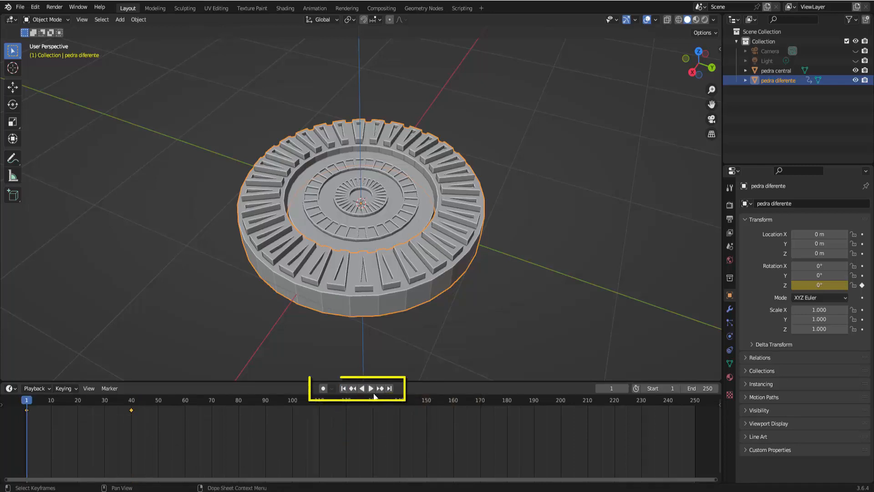
{"action": "left_click", "coordinate": [371, 388]}
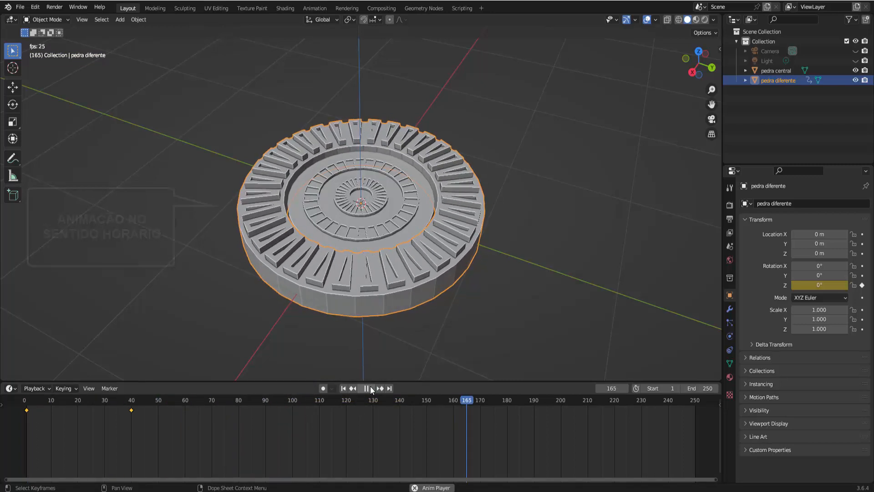
{"action": "left_click", "coordinate": [366, 388]}
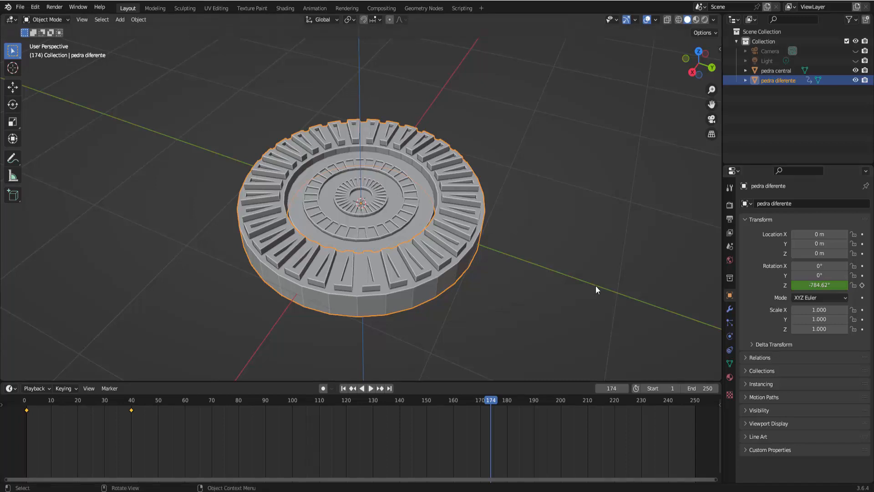
- Add a Copy Rotation constraint to the inner disc "pedra central"
{"action": "left_click", "coordinate": [319, 192]}
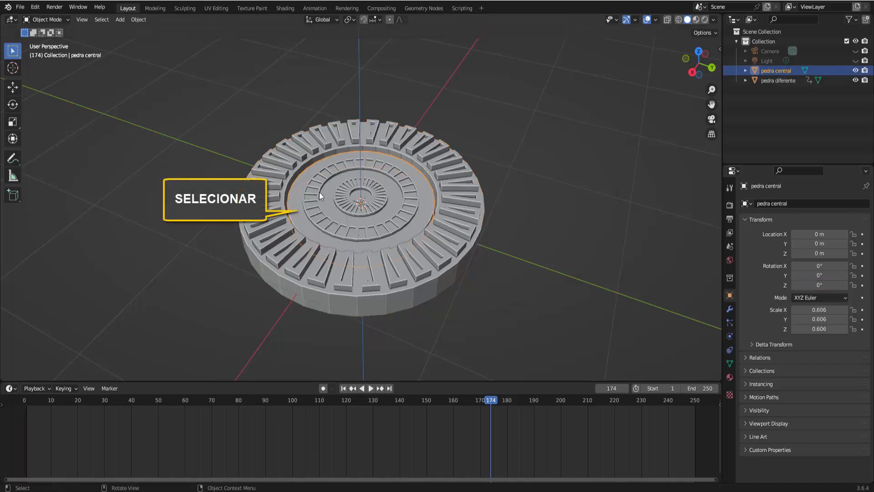
{"action": "left_click", "coordinate": [530, 379]}
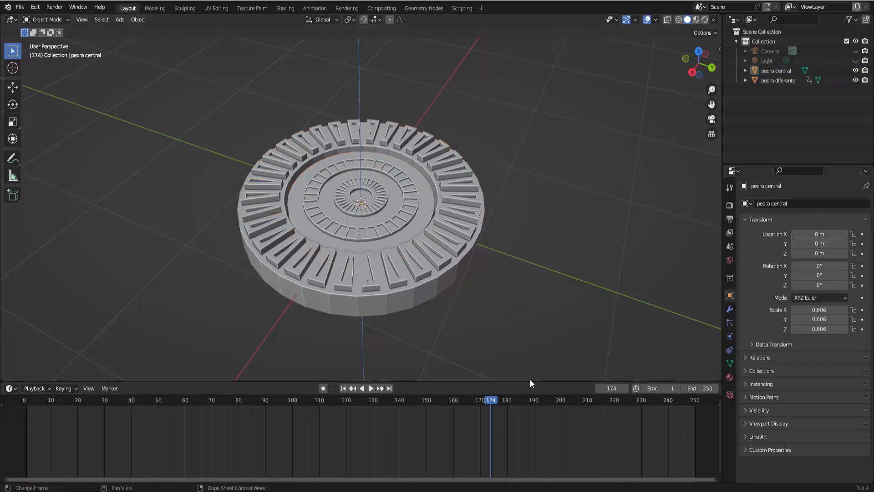
{"action": "left_click_drag", "start_coordinate": [529, 380], "coordinate": [529, 458]}
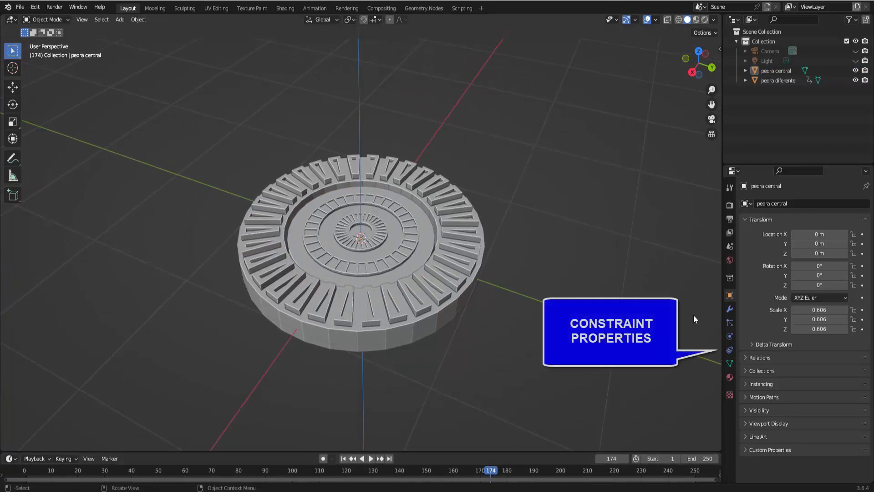
{"action": "left_click", "coordinate": [730, 350]}
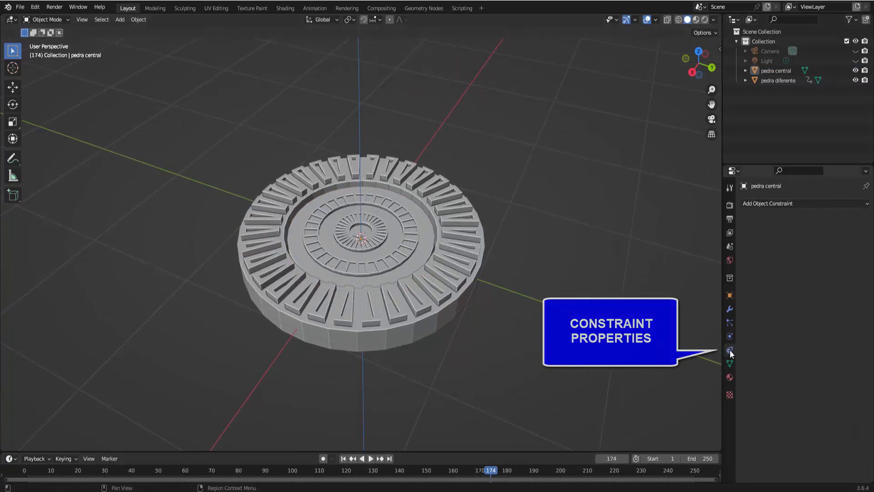
{"action": "left_click", "coordinate": [820, 204]}
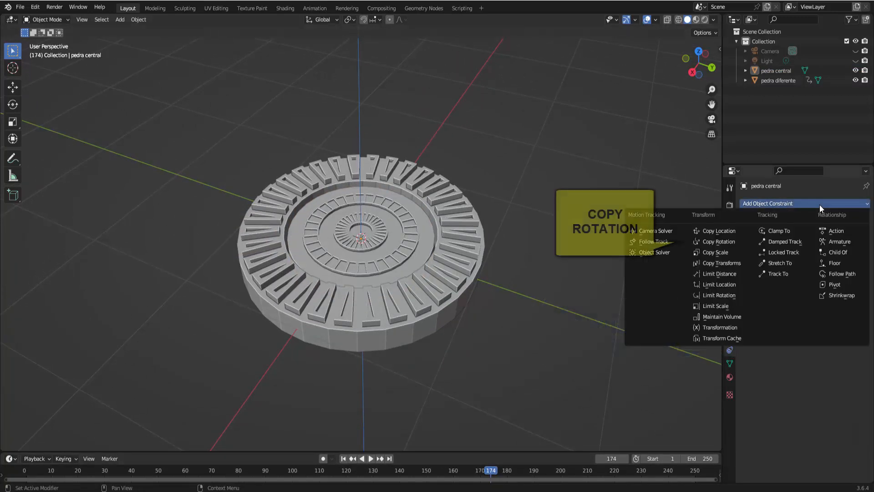
{"action": "left_click", "coordinate": [737, 241]}
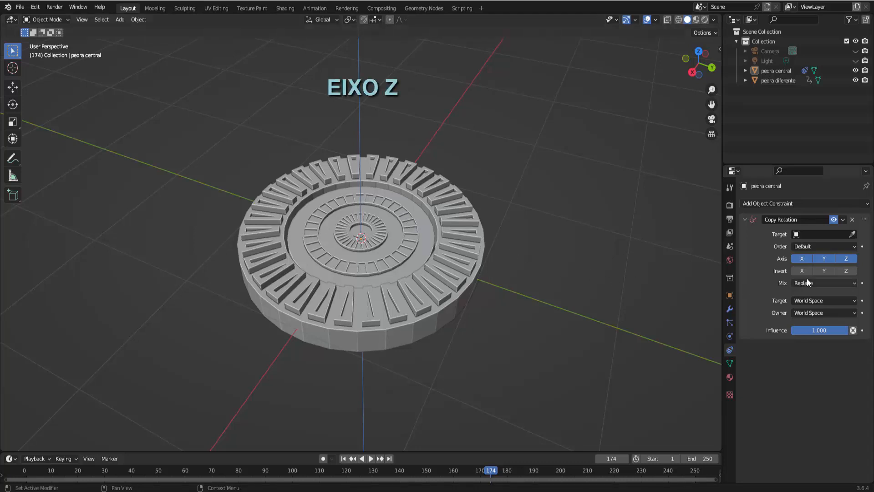
- Restrict Copy Rotation to an inverted Z axis with "pedra diferente" as its target, and play the animation to check it
{"action": "left_click", "coordinate": [802, 260]}
{"action": "left_click", "coordinate": [823, 258]}
{"action": "left_click", "coordinate": [847, 271]}
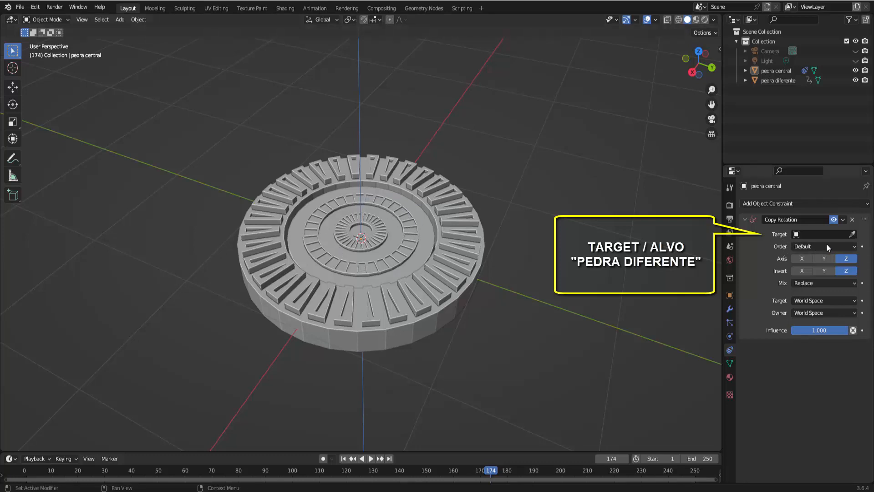
{"action": "left_click", "coordinate": [853, 234]}
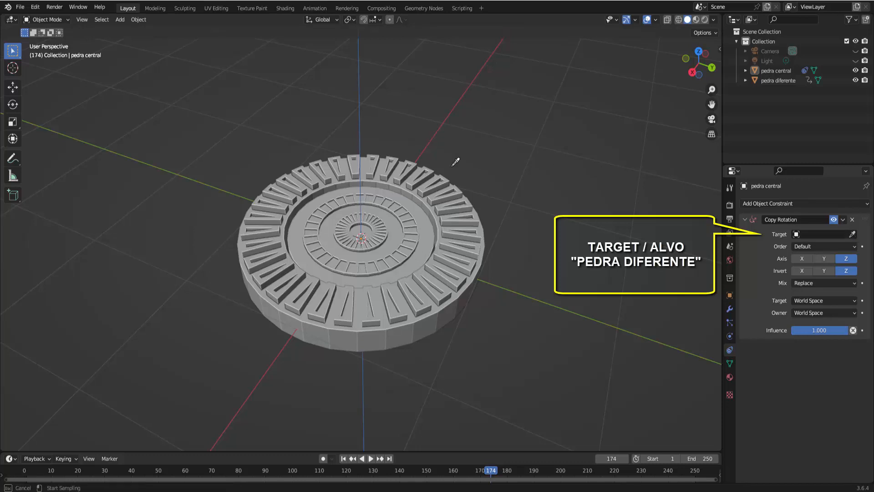
{"action": "left_click", "coordinate": [414, 165]}
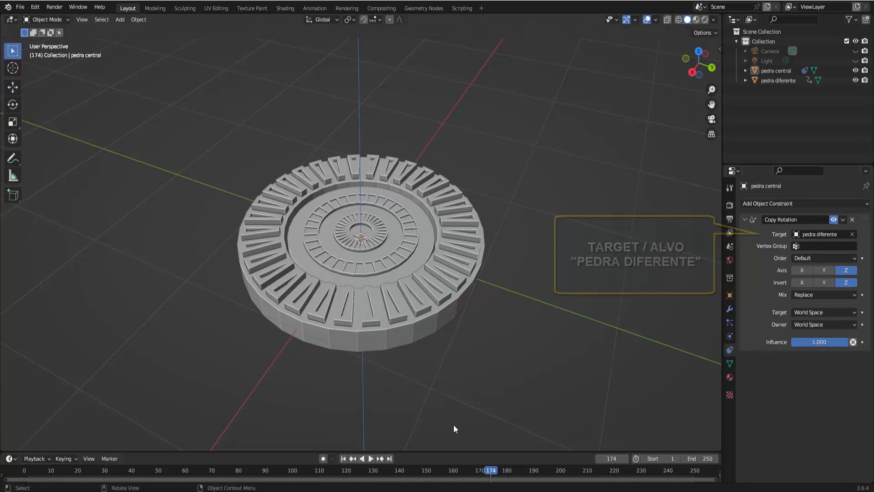
{"action": "left_click", "coordinate": [369, 458]}
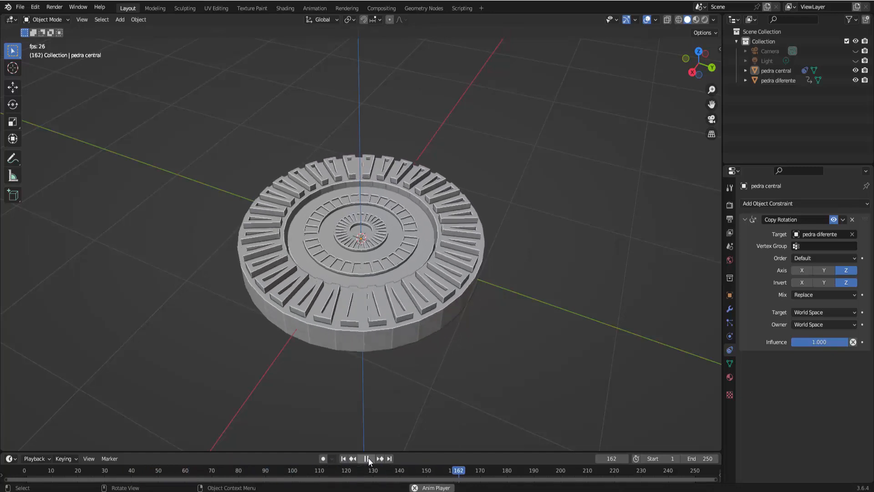
{"action": "left_click", "coordinate": [368, 458]}
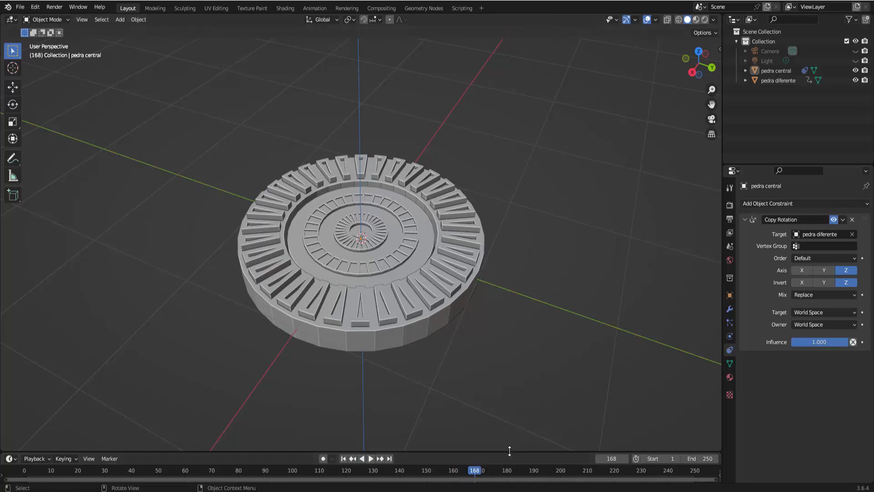
- Move the frame 40 keyframe of "pedra diferente" to frame 10 and play the animation from frame 1
{"action": "left_click_drag", "start_coordinate": [509, 450], "coordinate": [510, 374]}
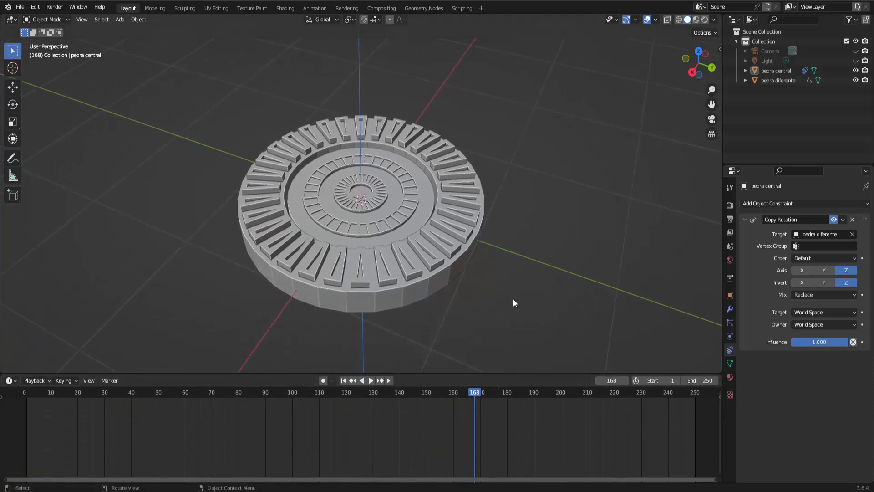
{"action": "left_click", "coordinate": [463, 167]}
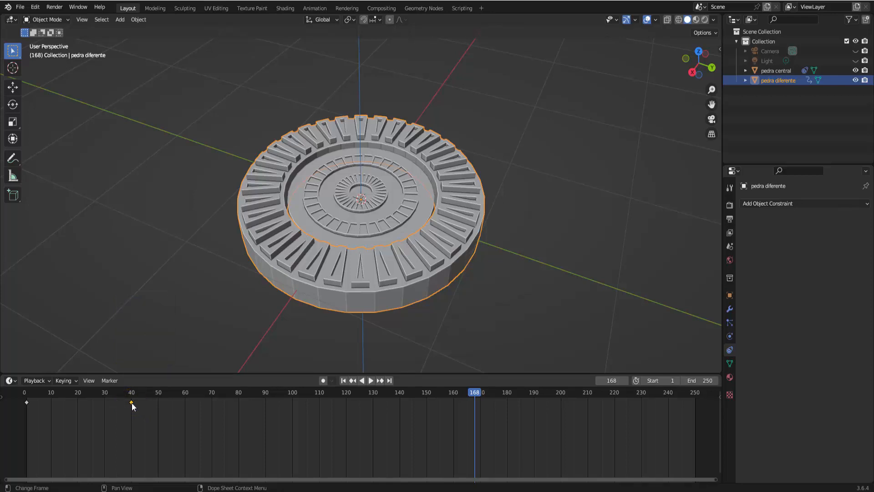
{"action": "left_click_drag", "start_coordinate": [132, 402], "coordinate": [54, 406]}
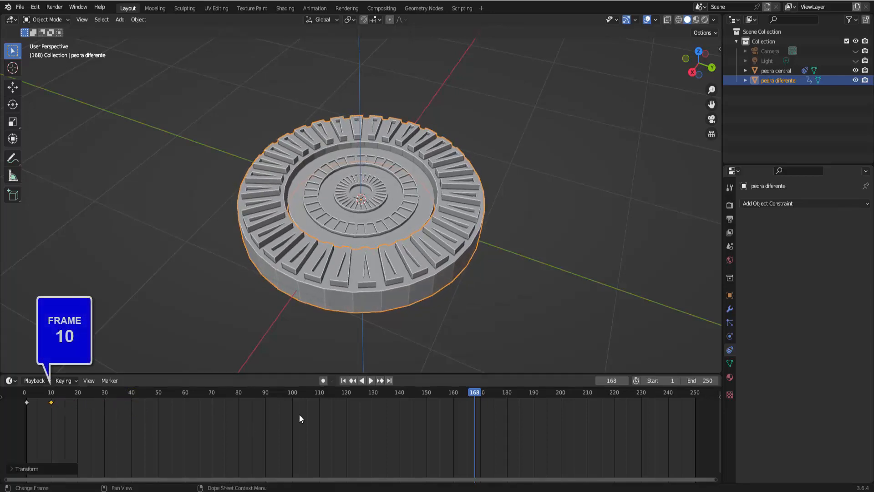
{"action": "left_click", "coordinate": [343, 381]}
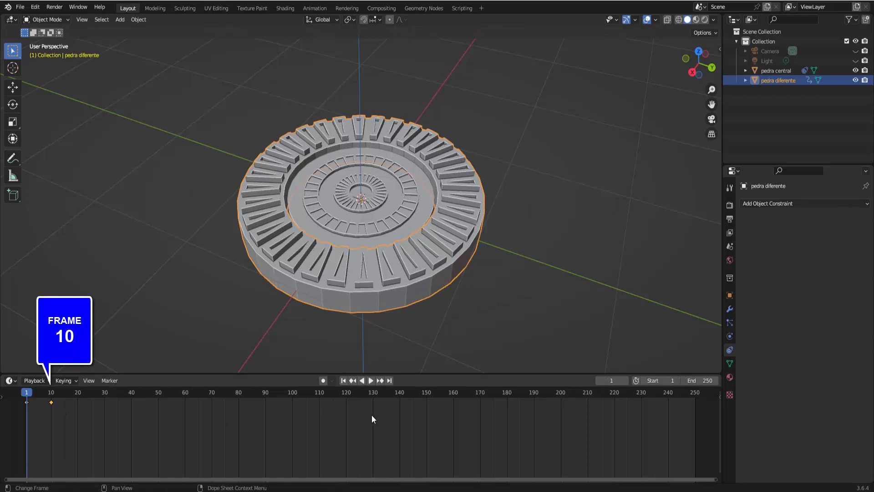
{"action": "left_click", "coordinate": [371, 380]}
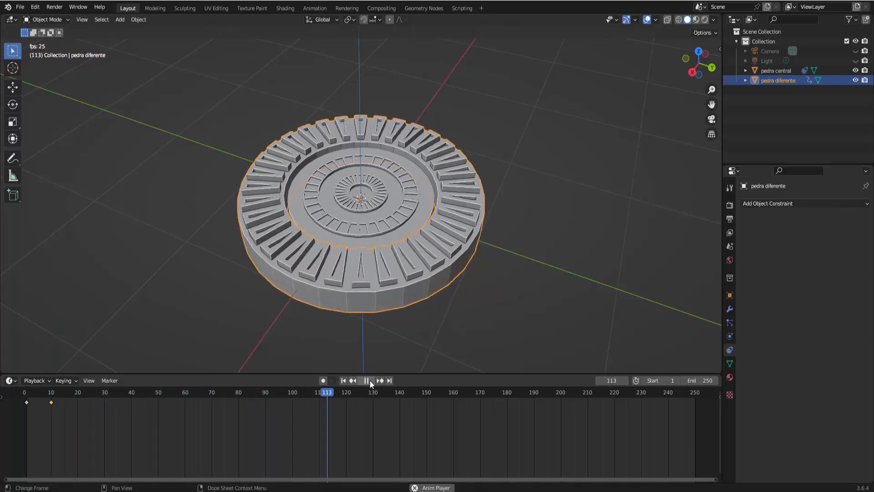
{"action": "left_click", "coordinate": [368, 381]}
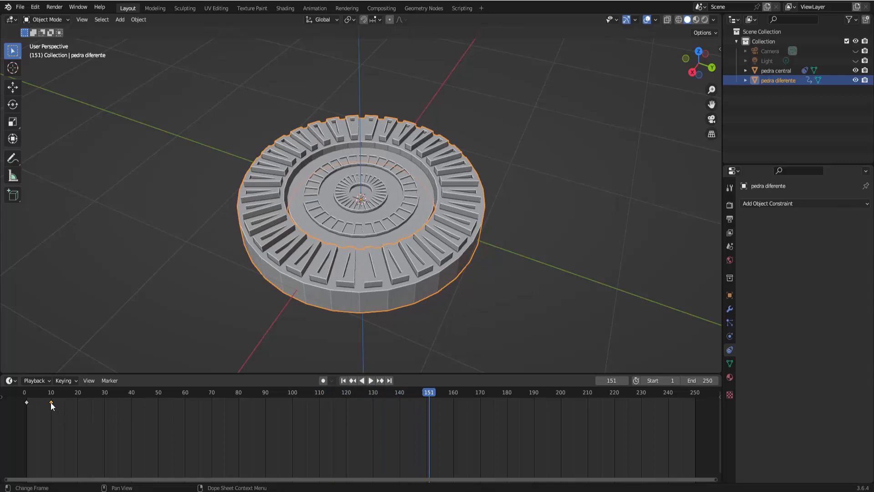
- Try the ring's second rotation keyframe at frame 3 and play the animation from frame 1
{"action": "left_click_drag", "start_coordinate": [48, 403], "coordinate": [30, 412]}
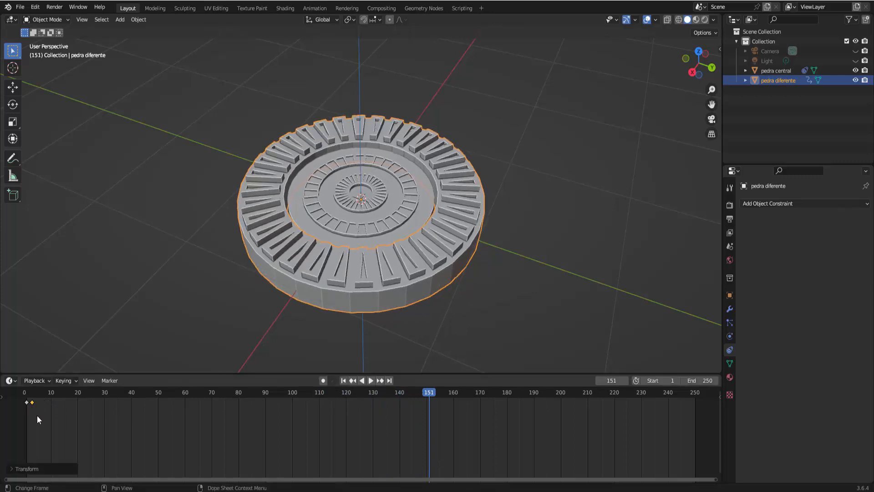
{"action": "left_click", "coordinate": [344, 381]}
{"action": "left_click", "coordinate": [370, 381]}
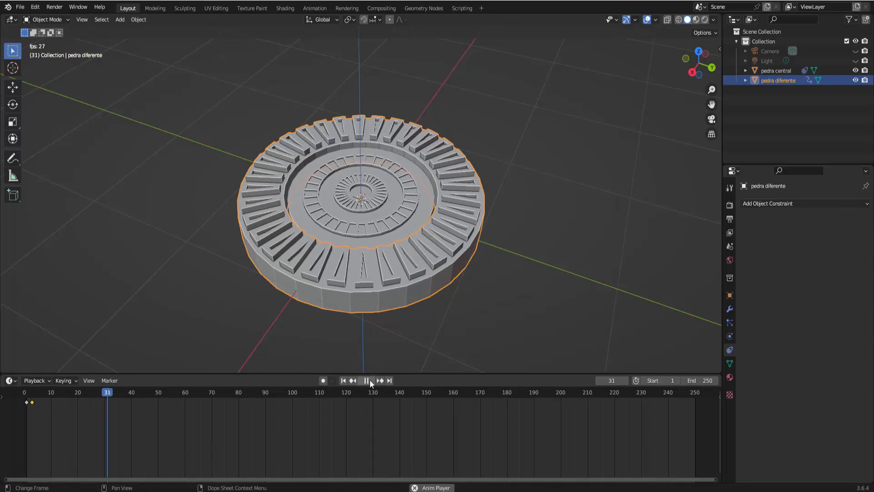
{"action": "left_click", "coordinate": [370, 381]}
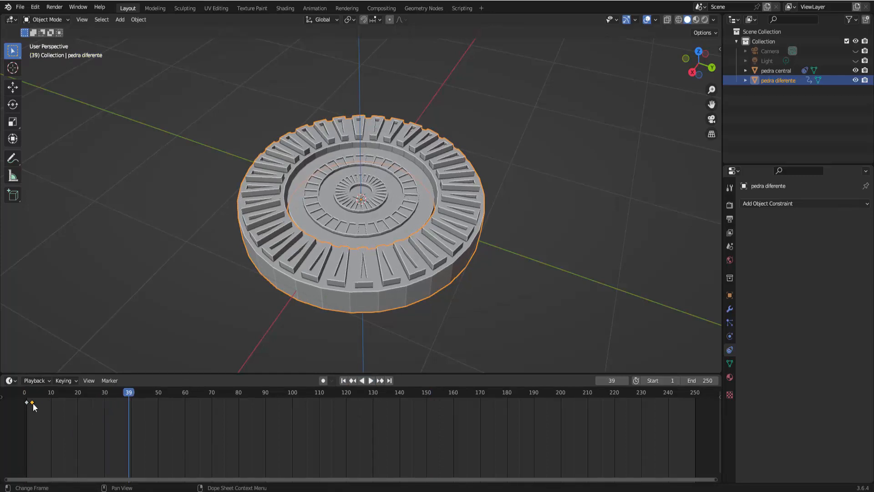
- Move the ring's second rotation keyframe to frame 4 and play the animation from frame 1
{"action": "left_click_drag", "start_coordinate": [34, 403], "coordinate": [36, 403]}
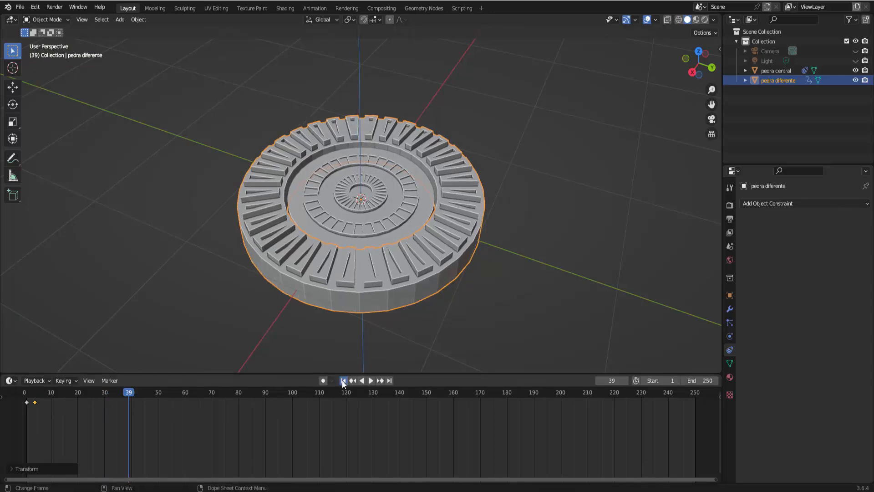
{"action": "left_click", "coordinate": [343, 380]}
{"action": "left_click", "coordinate": [370, 380]}
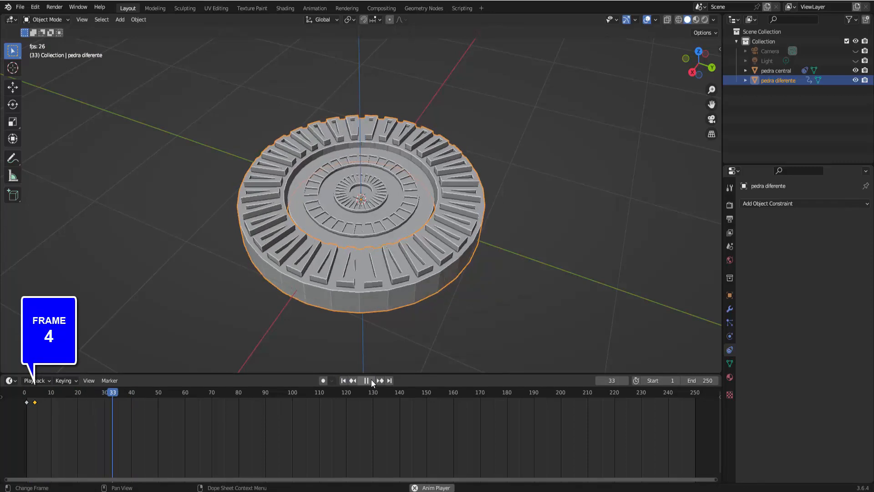
{"action": "left_click", "coordinate": [370, 381]}
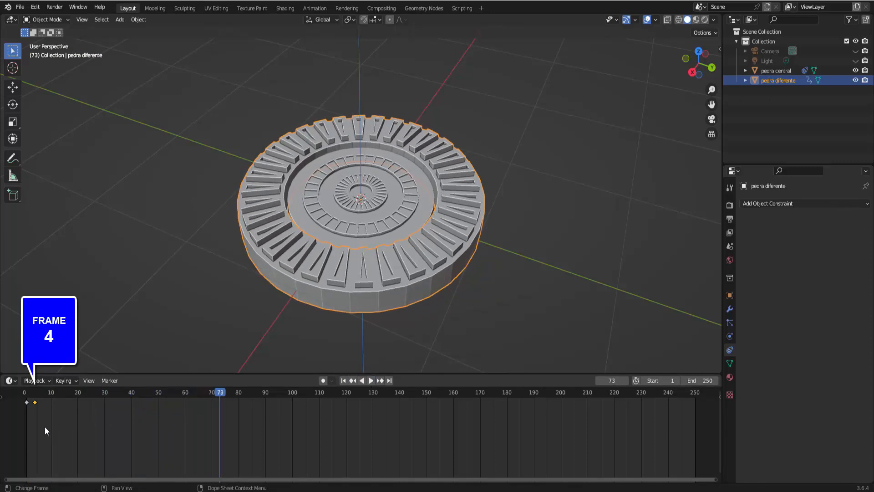
- Replace the ring's Z rotation keyframe on frame 4 with one at 360*8 degrees
{"action": "left_click", "coordinate": [32, 396]}
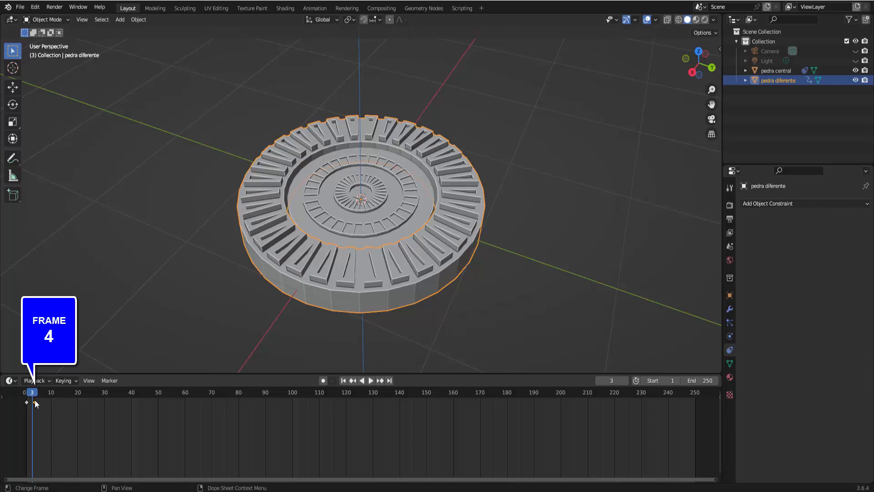
{"action": "left_click", "coordinate": [34, 395]}
{"action": "left_click", "coordinate": [731, 295]}
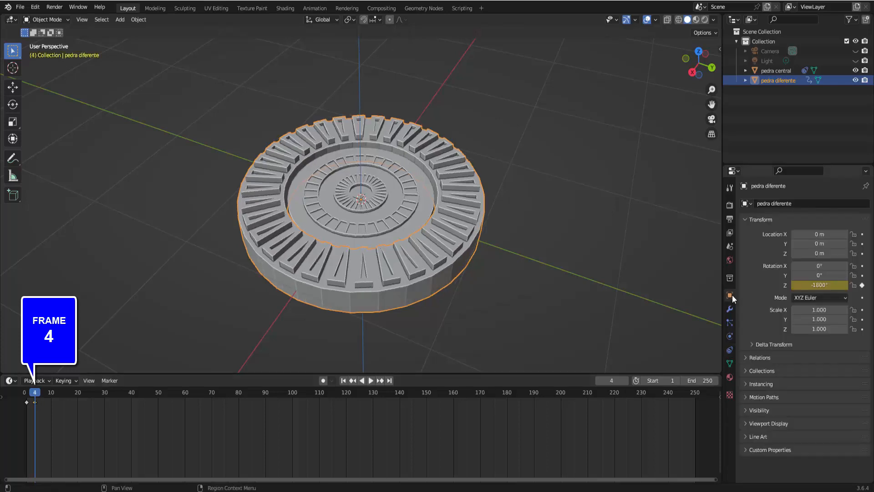
{"action": "left_click", "coordinate": [820, 285]}
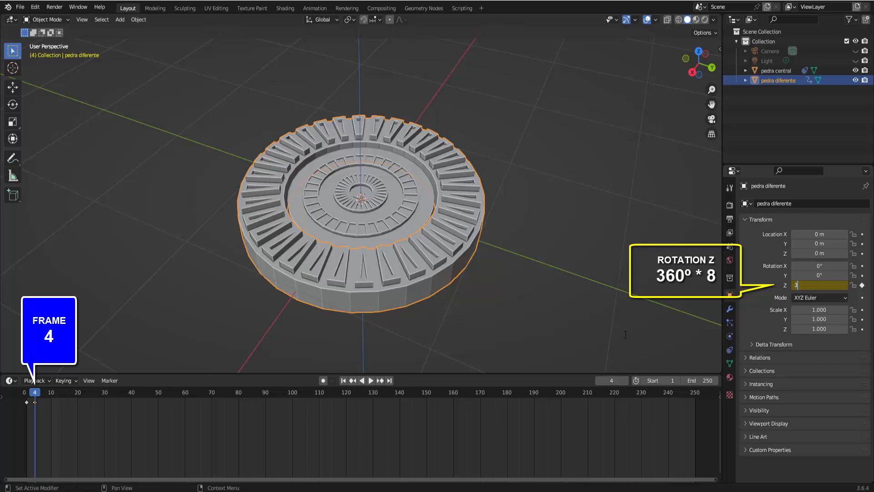
{"action": "type", "text": "360*8"}
{"action": "key", "text": "Return"}
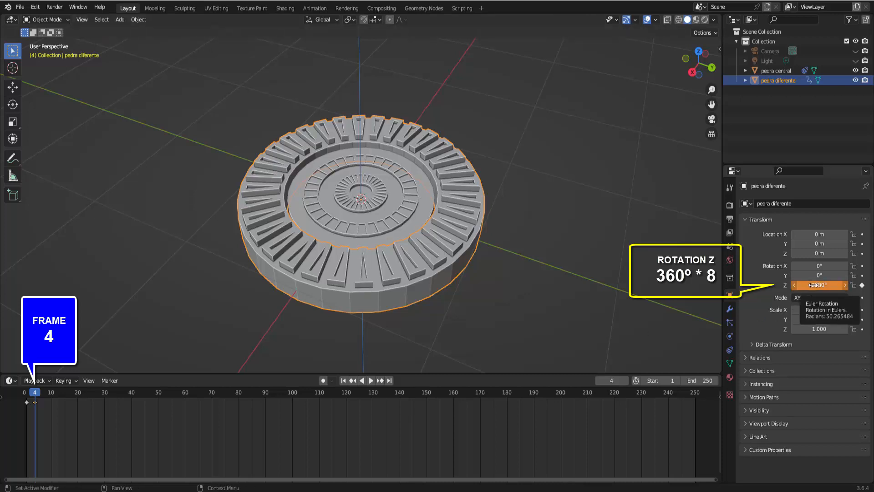
{"action": "left_click", "coordinate": [863, 286]}
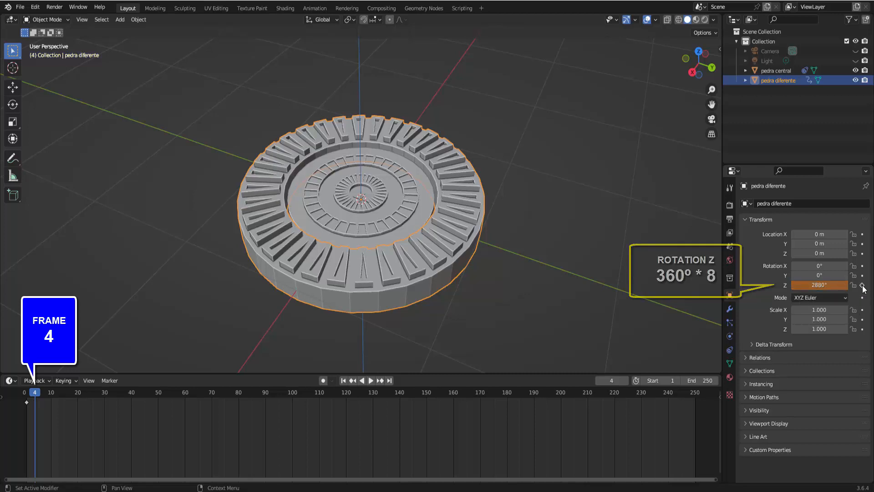
{"action": "left_click", "coordinate": [863, 285]}
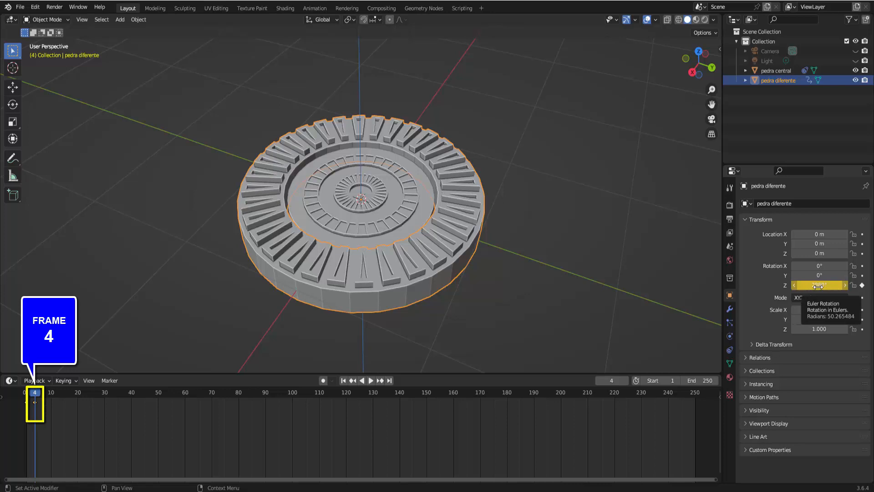
- Play the animation from frame 1 to check the speed with the new rotation value, and stop it
{"action": "left_click", "coordinate": [344, 380]}
{"action": "left_click", "coordinate": [371, 381]}
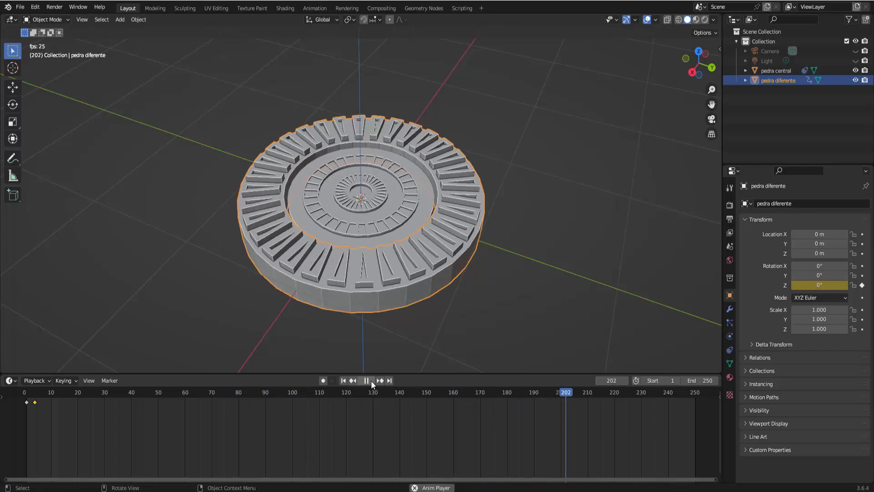
{"action": "left_click", "coordinate": [367, 381]}
- Look at the stones from higher above and show the scene's render settings
{"action": "middle_click_drag", "start_coordinate": [476, 276], "coordinate": [474, 306]}
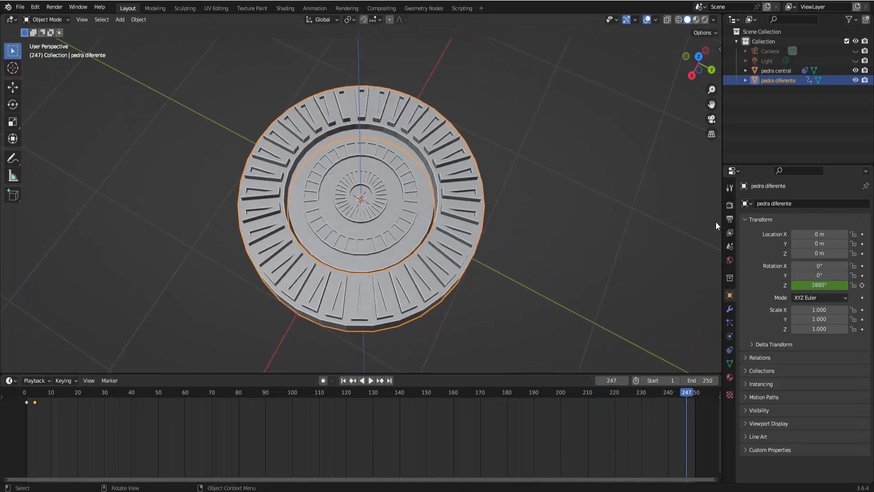
{"action": "left_click", "coordinate": [729, 205]}
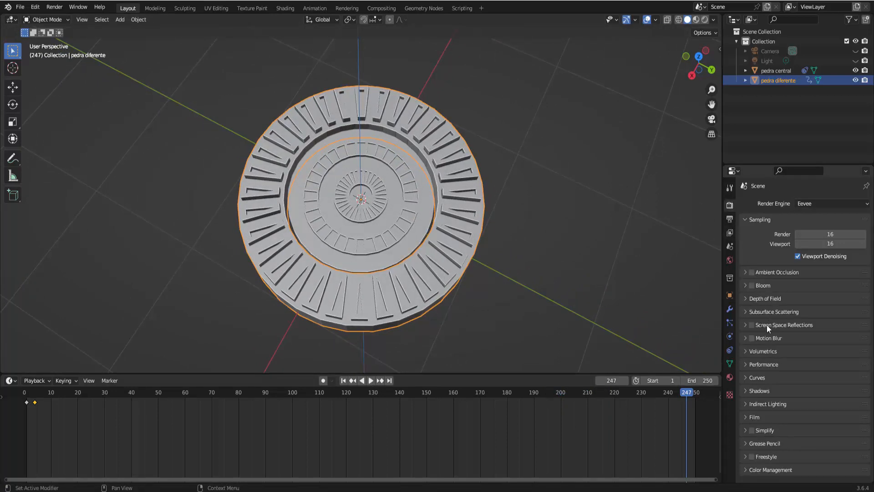